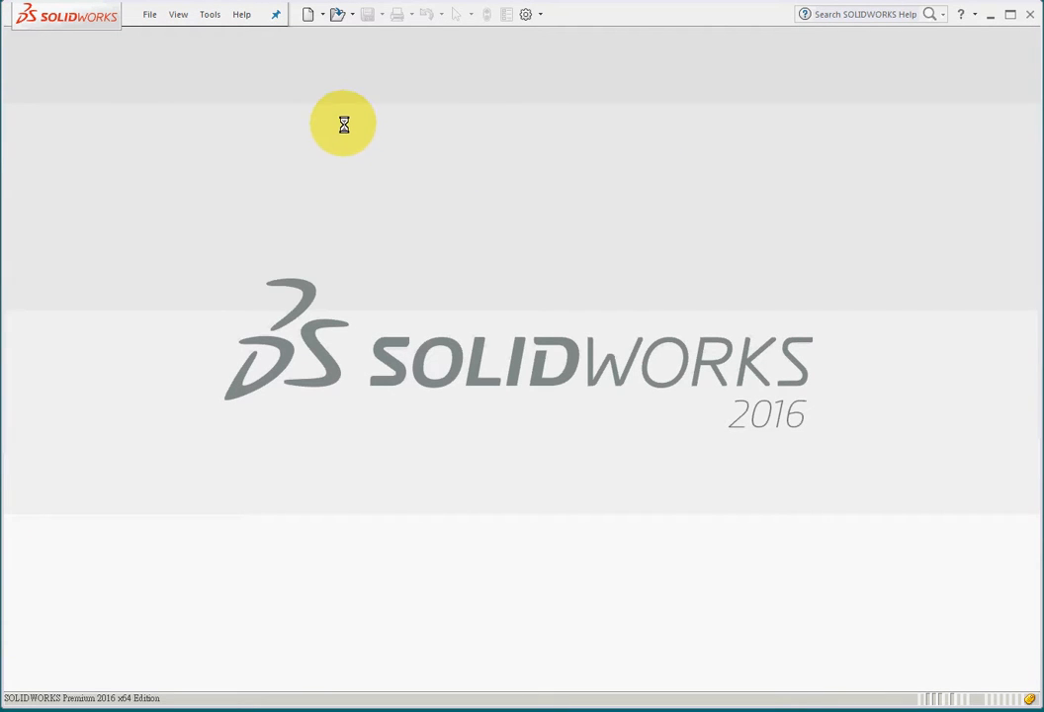
- Create a new part and sketch a center rectangle about 185 × 97 mm on the front plane, centred on the origin
click(307, 14)
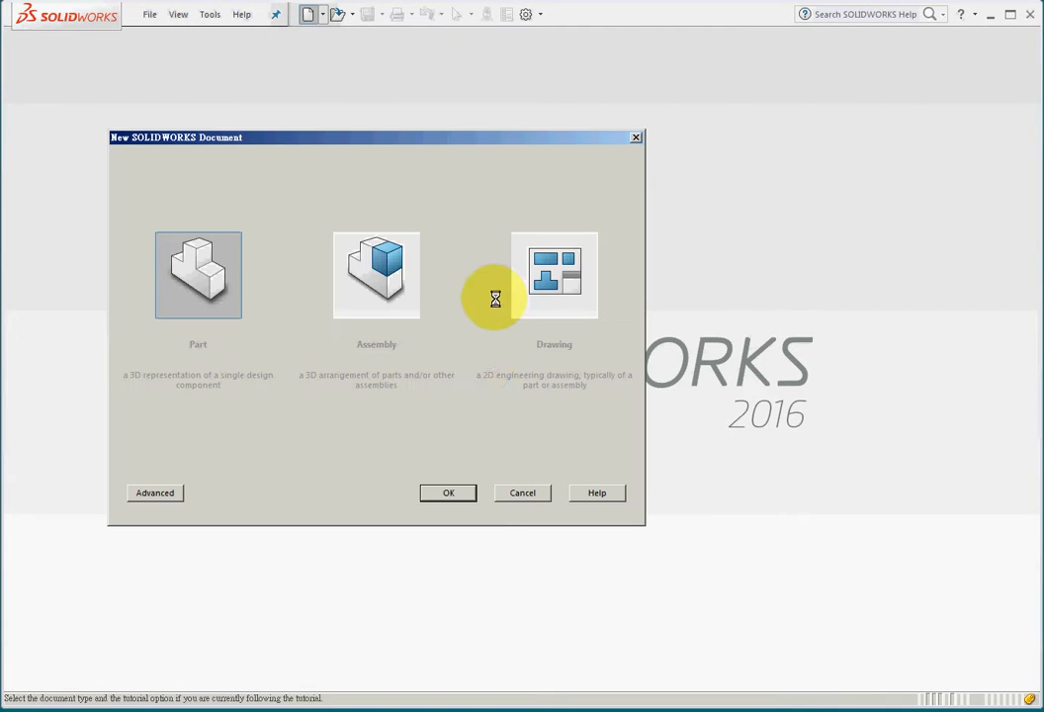
click(444, 491)
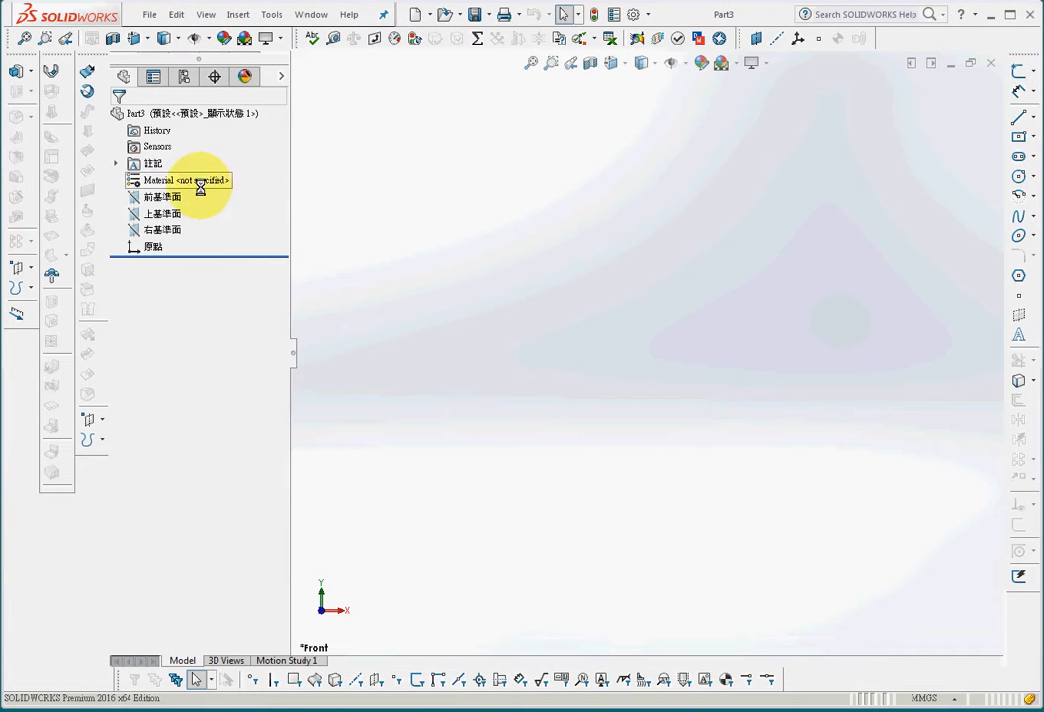
click(174, 198)
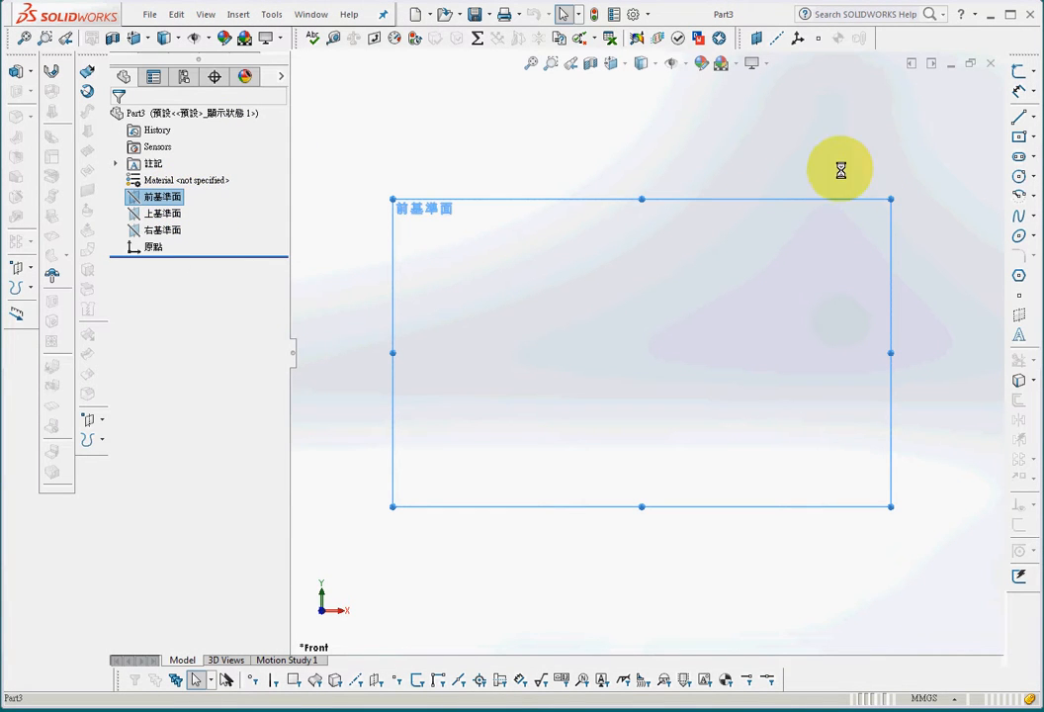
click(1018, 73)
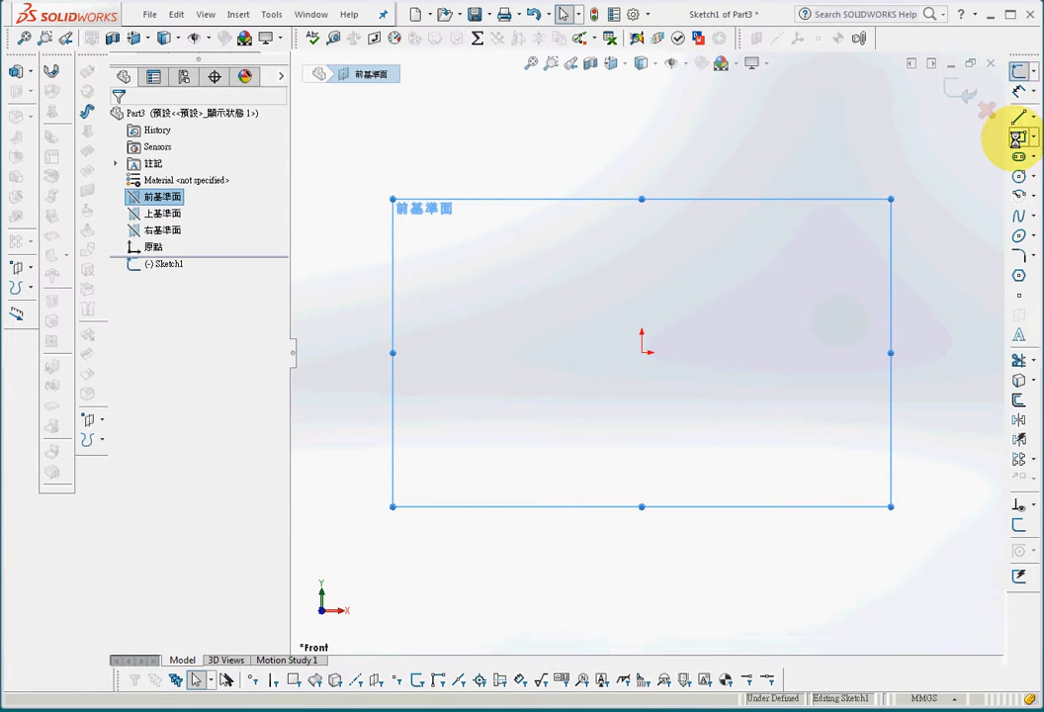
click(1018, 136)
click(643, 350)
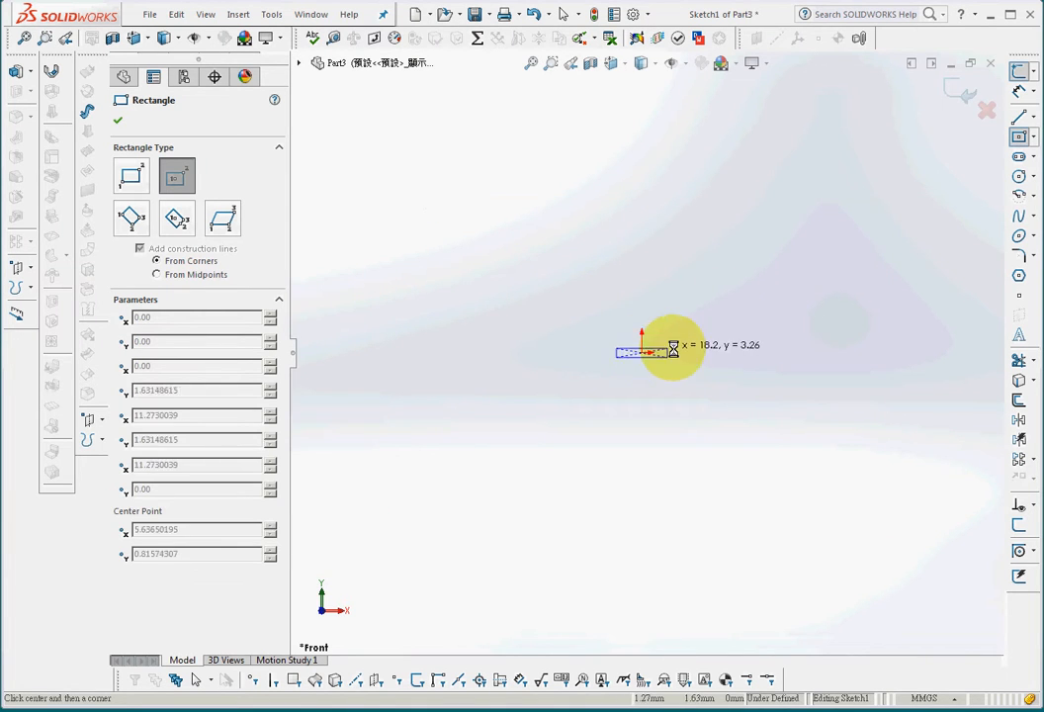
click(907, 190)
- Extrude the rectangle 60 mm as a blind boss and save the part to the desktop as Part3
click(16, 72)
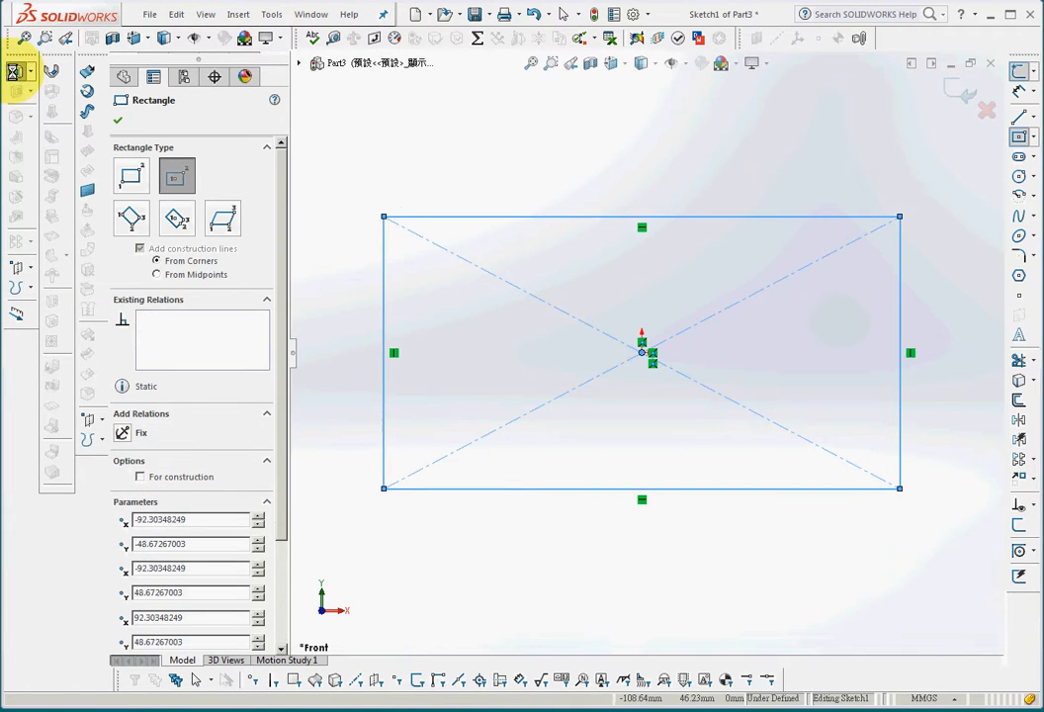
drag(628, 373, 546, 450)
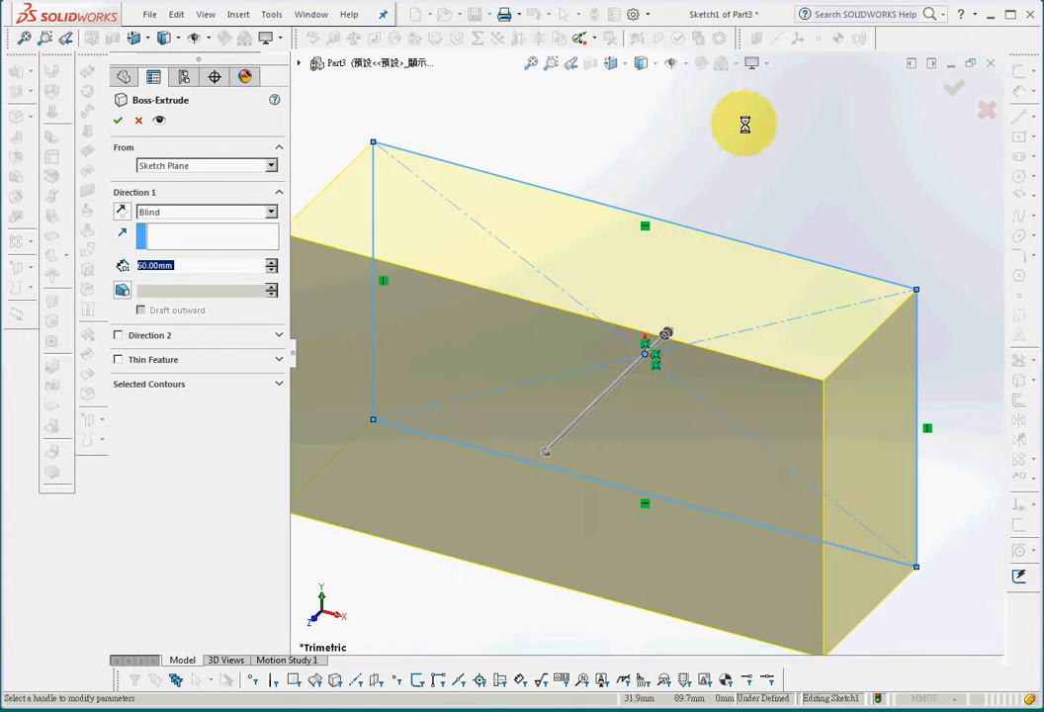
click(955, 91)
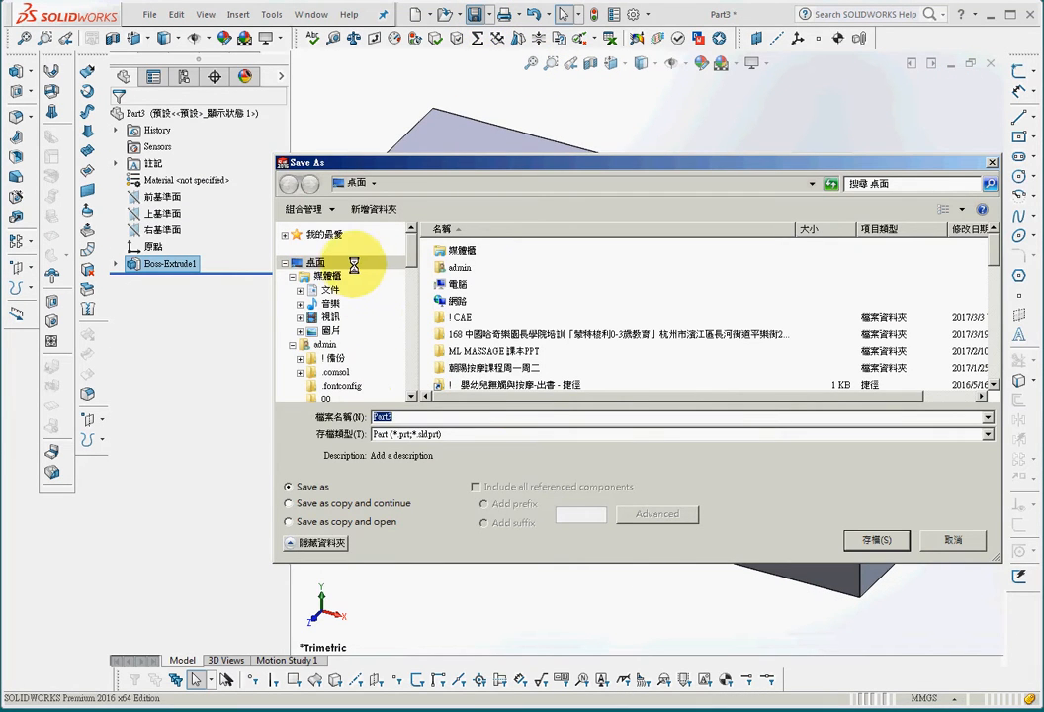
click(876, 540)
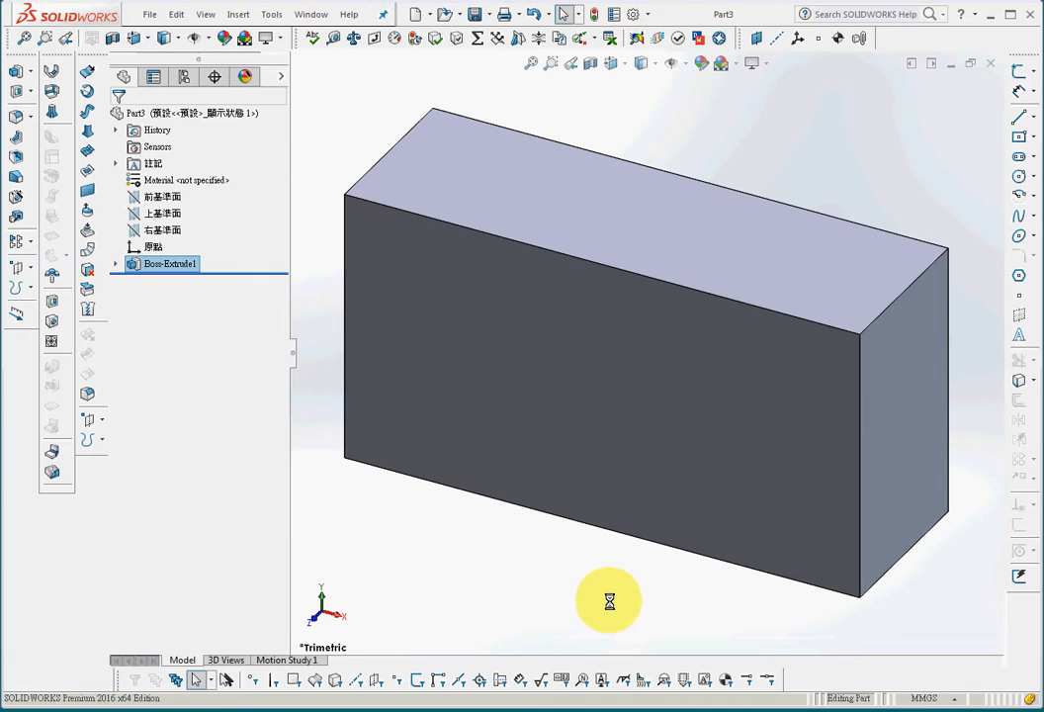
click(422, 615)
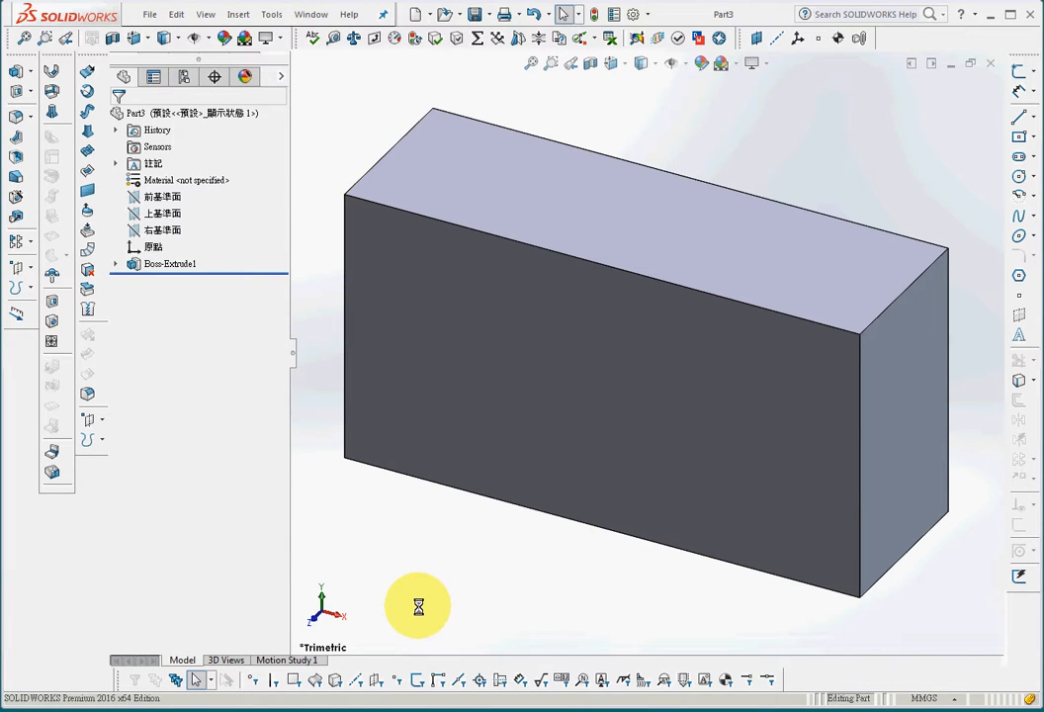
- Check the activation and start-up settings of the LiveLink for COMSOL (5.2) add-in
click(275, 14)
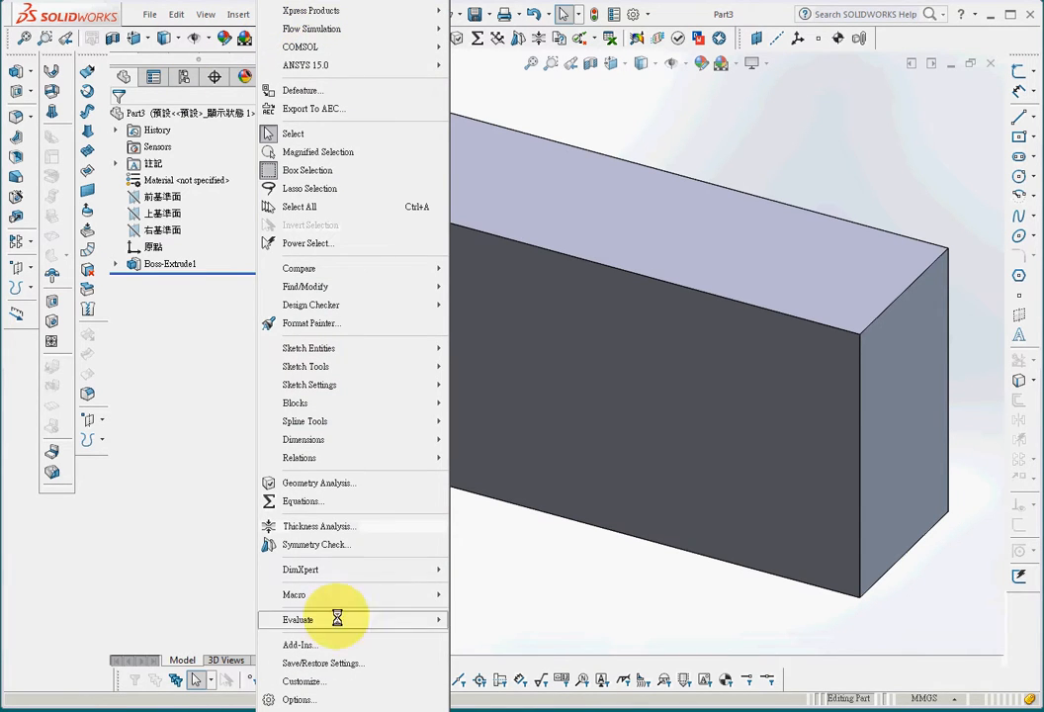
click(891, 145)
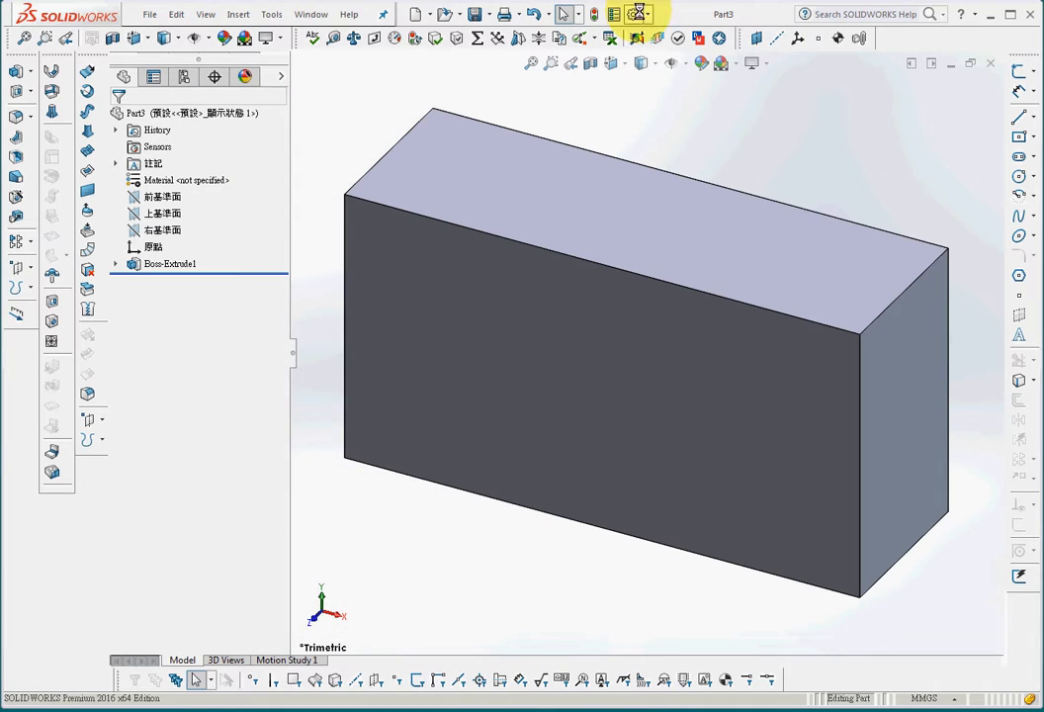
click(649, 14)
click(672, 69)
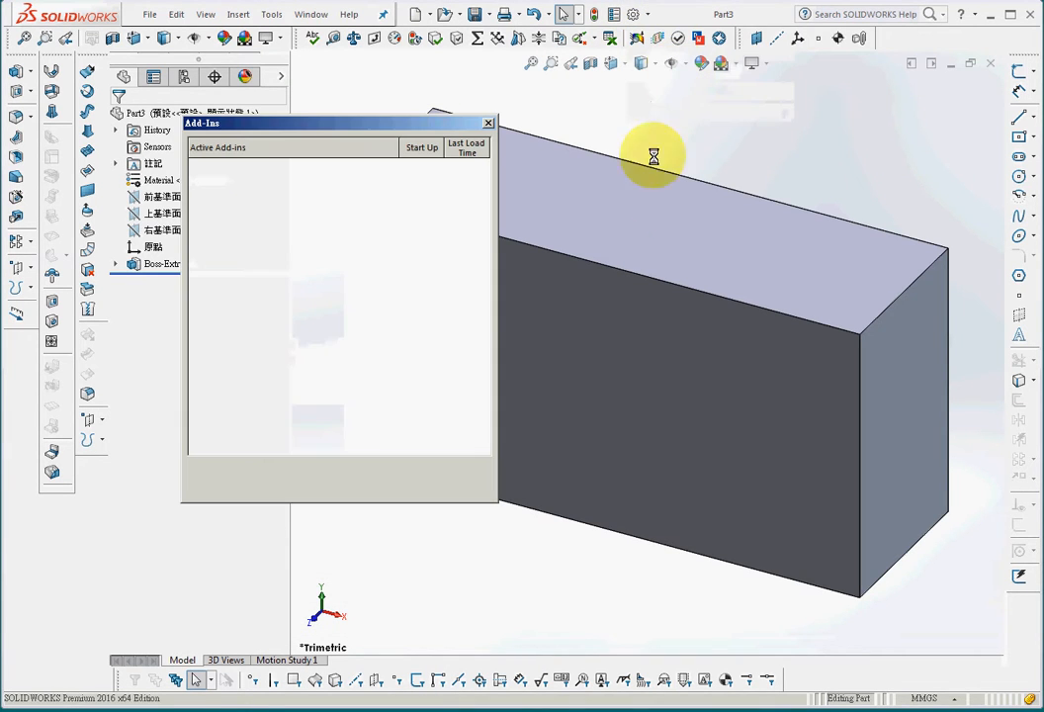
drag(484, 280, 478, 443)
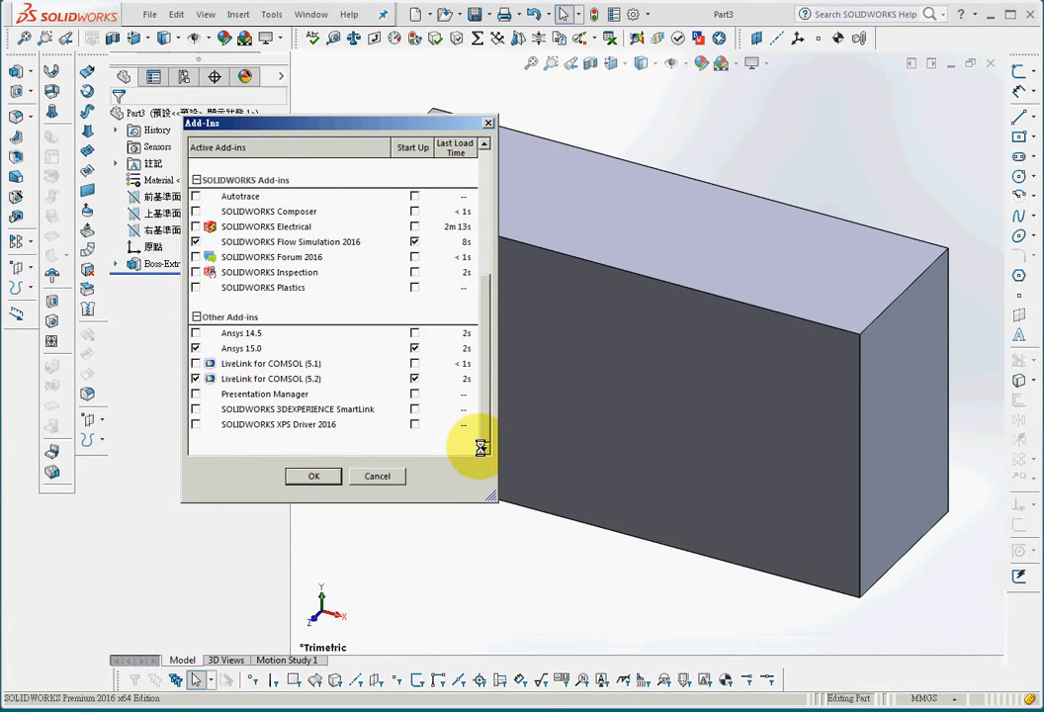
click(274, 363)
click(254, 381)
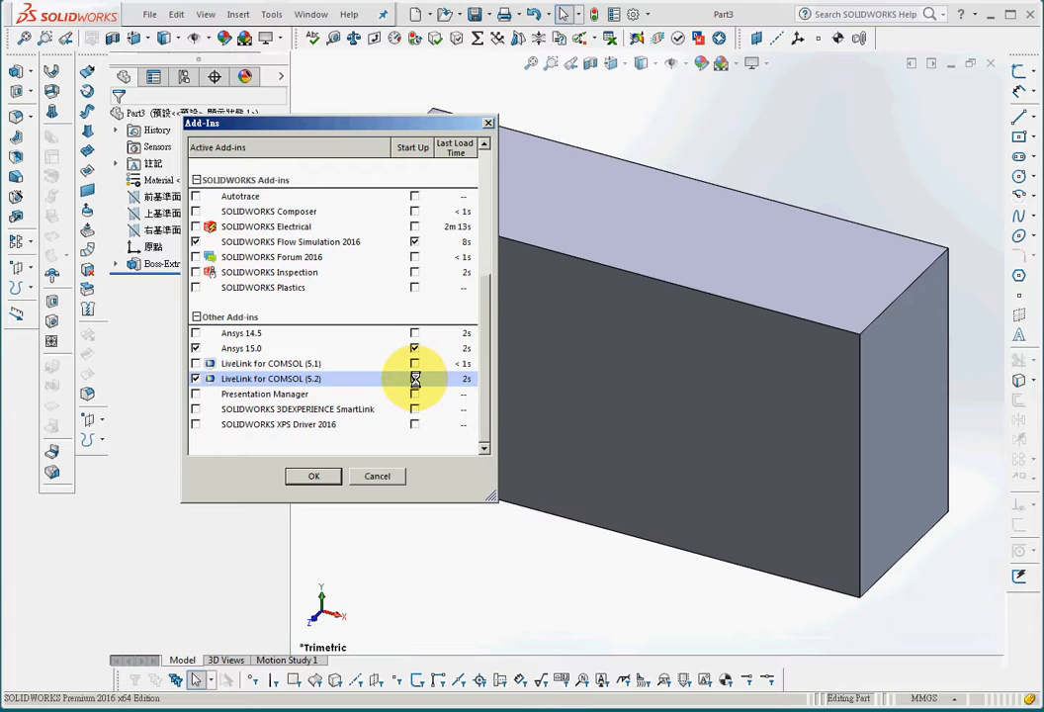
click(314, 475)
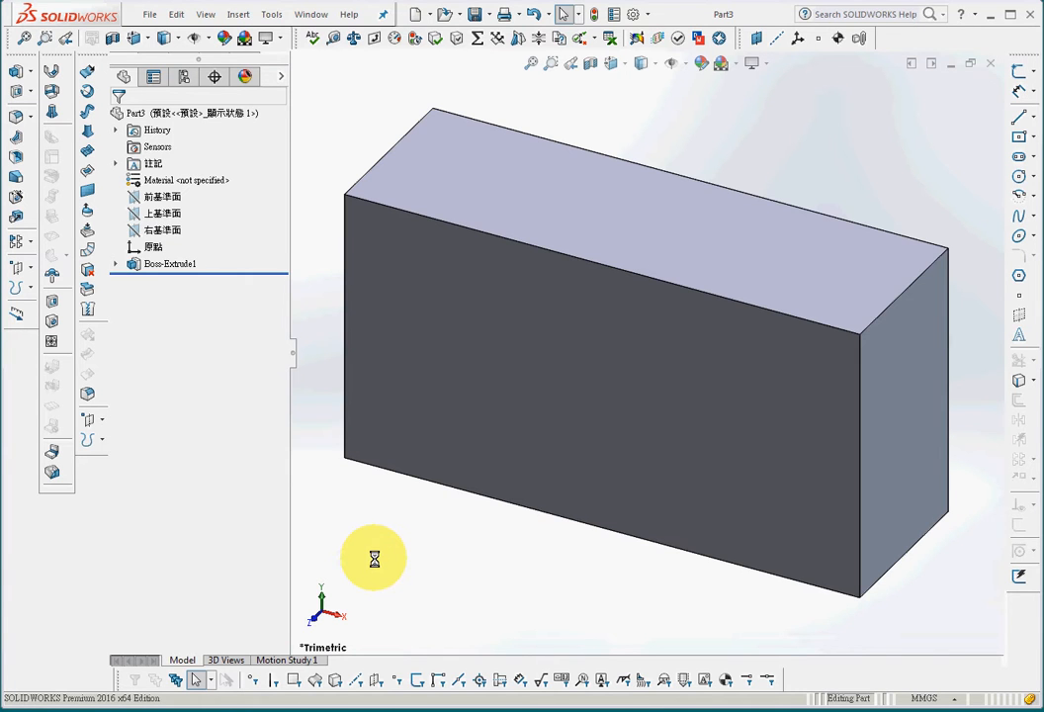
- Look at the COMSOL One-Window Version option and the standalone COMSOL Multiphysics window, and minimize that window
click(273, 14)
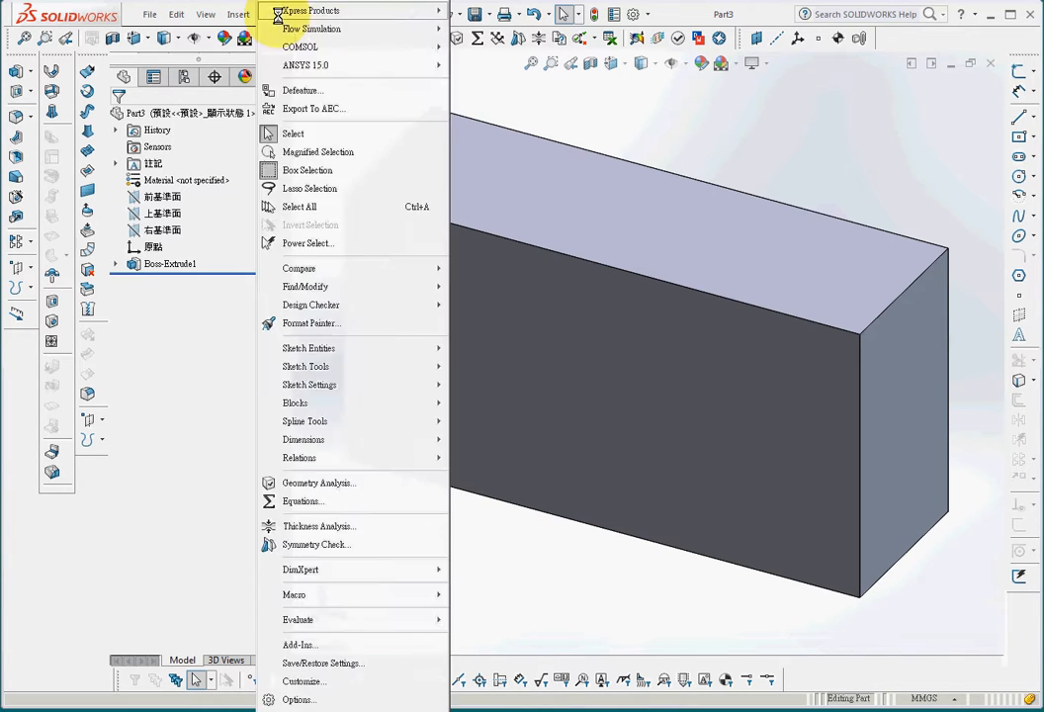
mouse_move(296, 46)
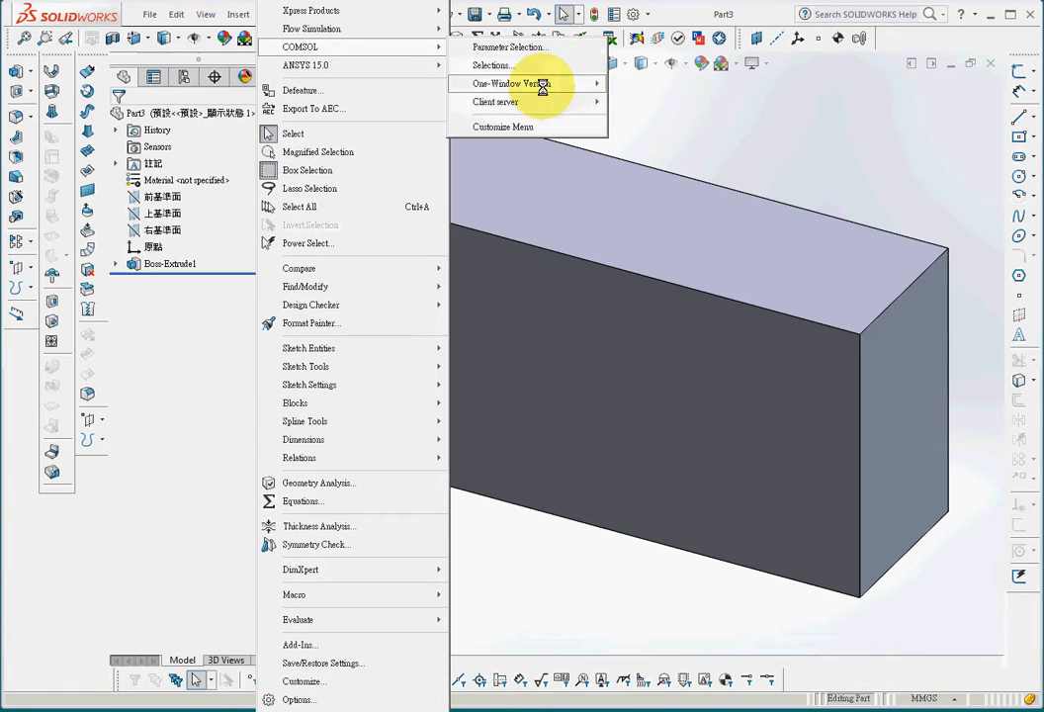
mouse_move(543, 85)
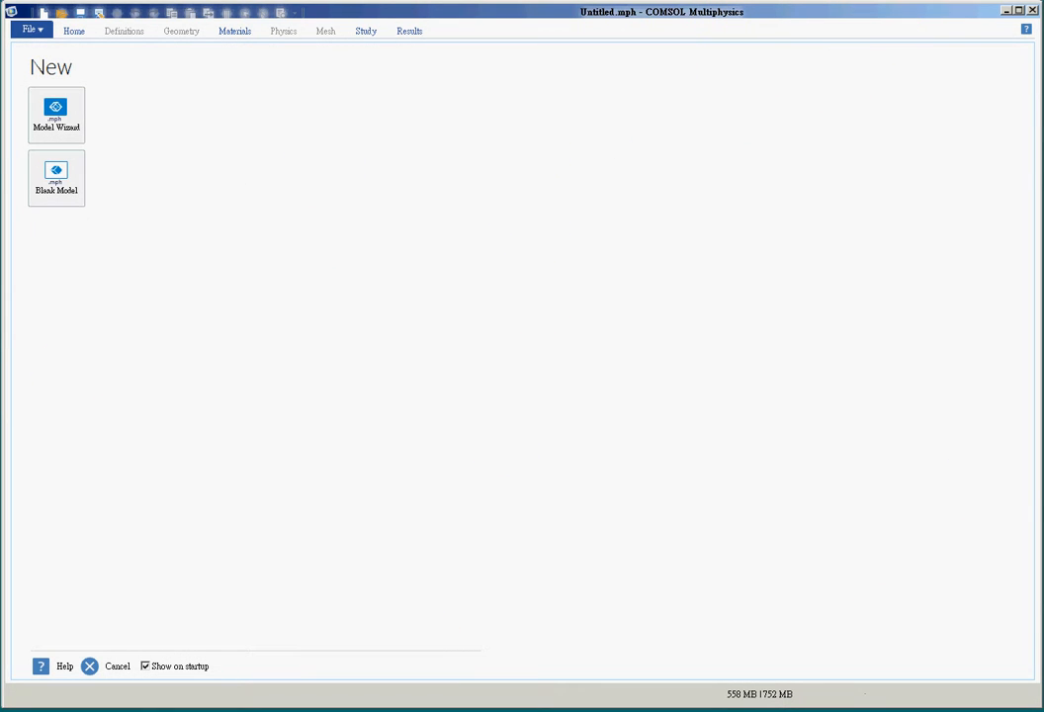
click(1005, 10)
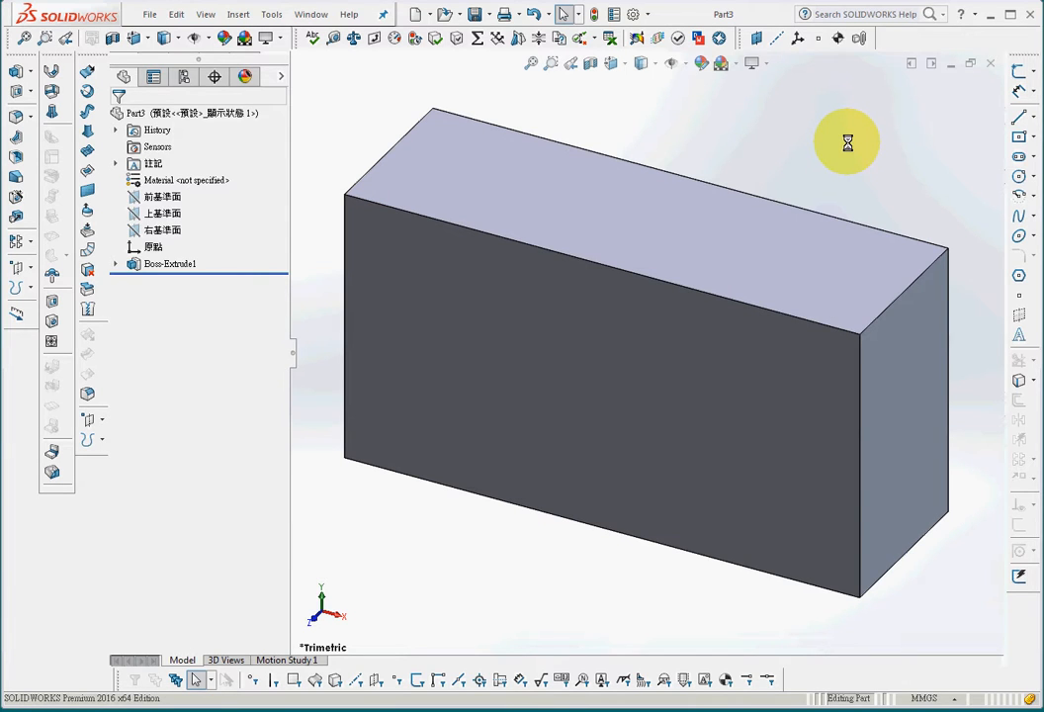
- Display the COMSOL Multiphysics toolbar in the SOLIDWORKS window
click(649, 15)
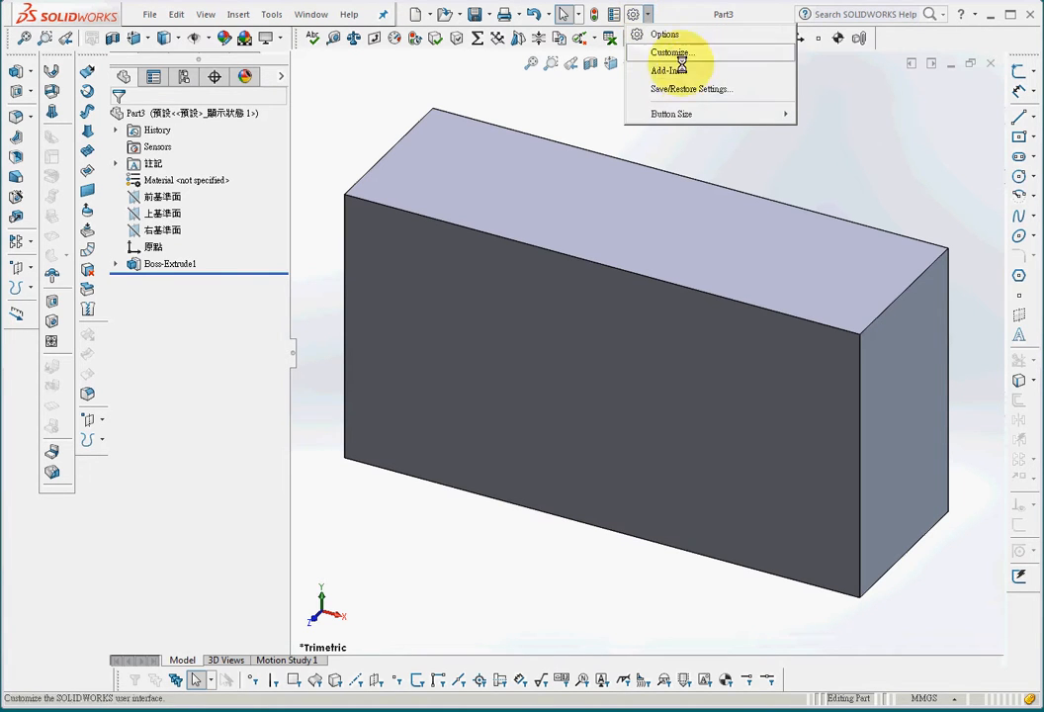
right_click(929, 36)
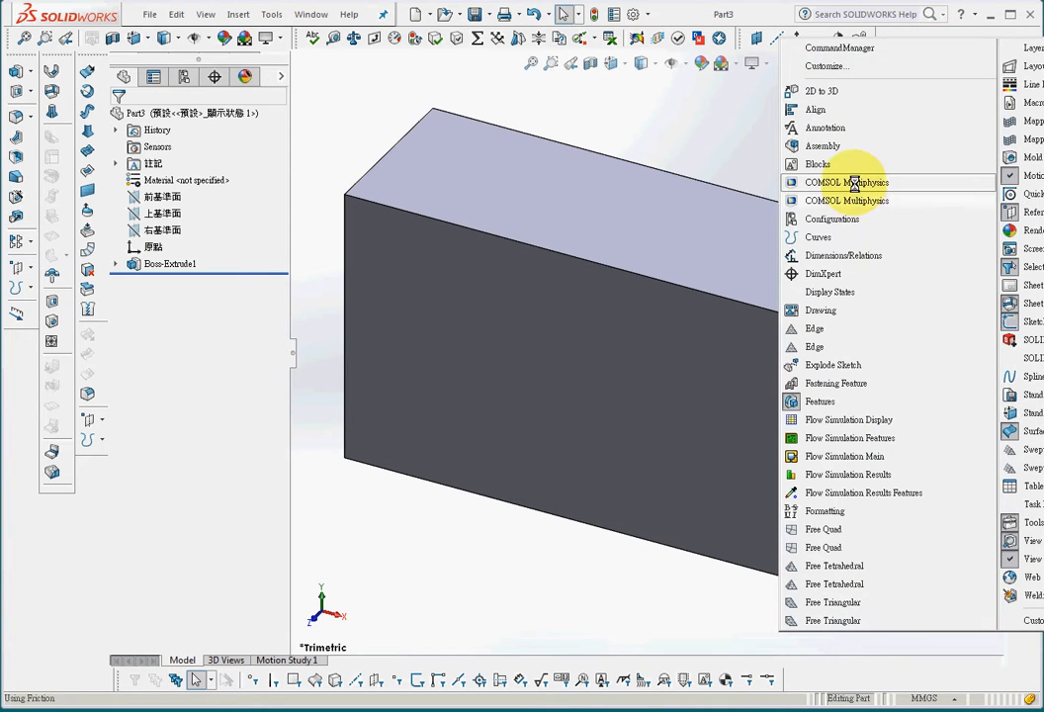
click(816, 182)
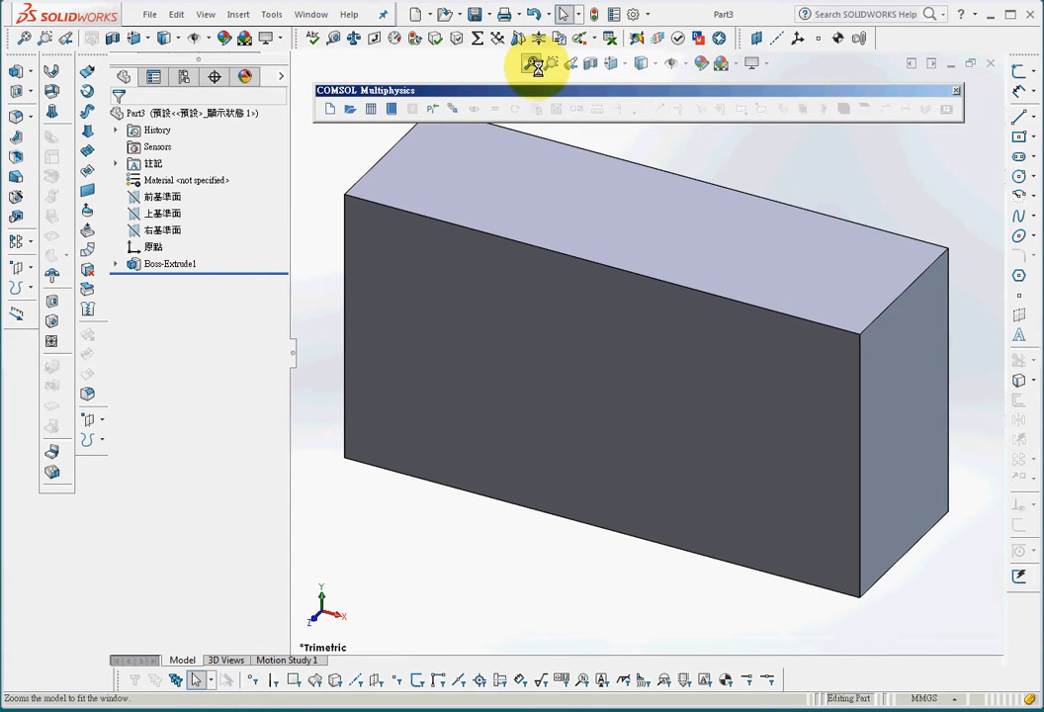
key(f)
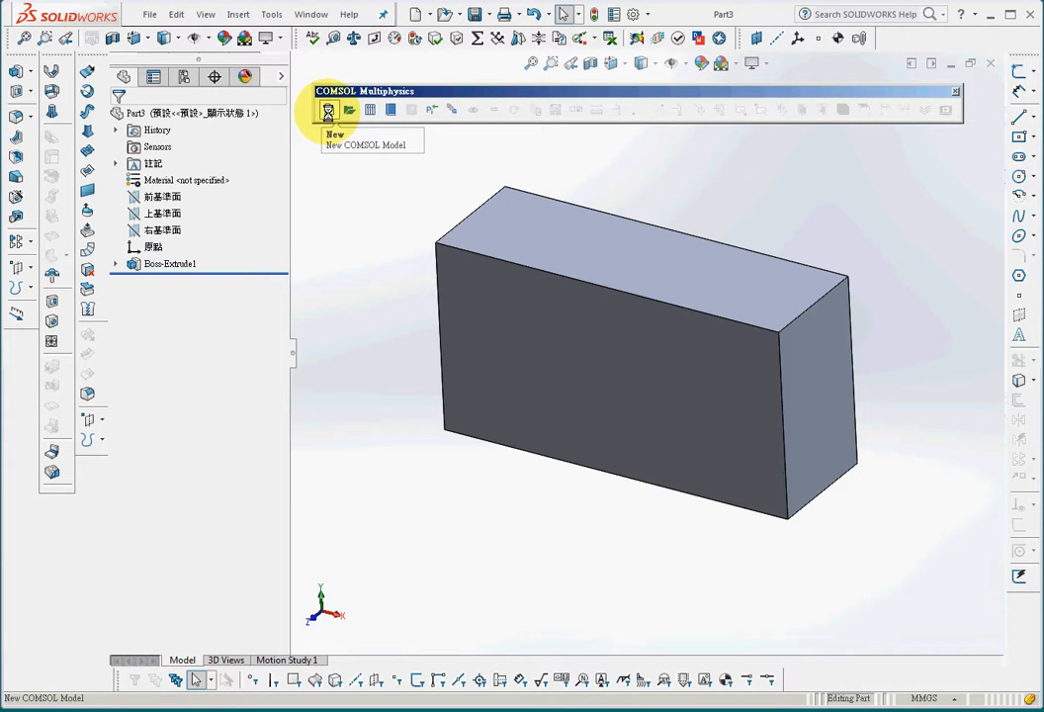
- Start a new COMSOL model for the block and add the Solid Mechanics (solid) physics interface
click(329, 111)
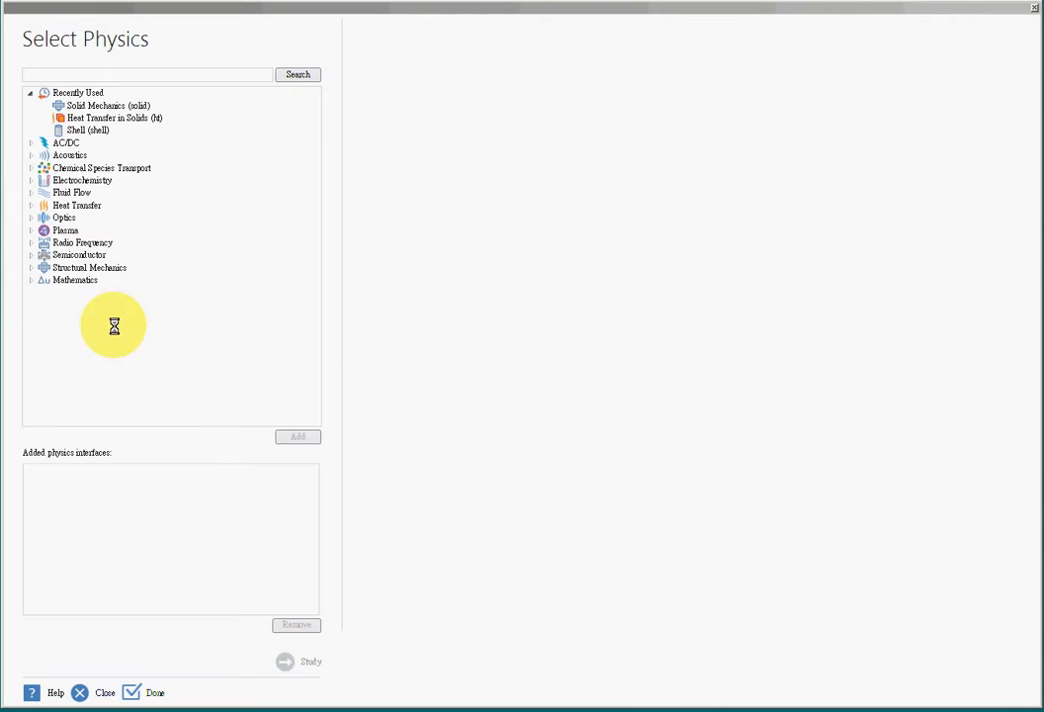
click(31, 268)
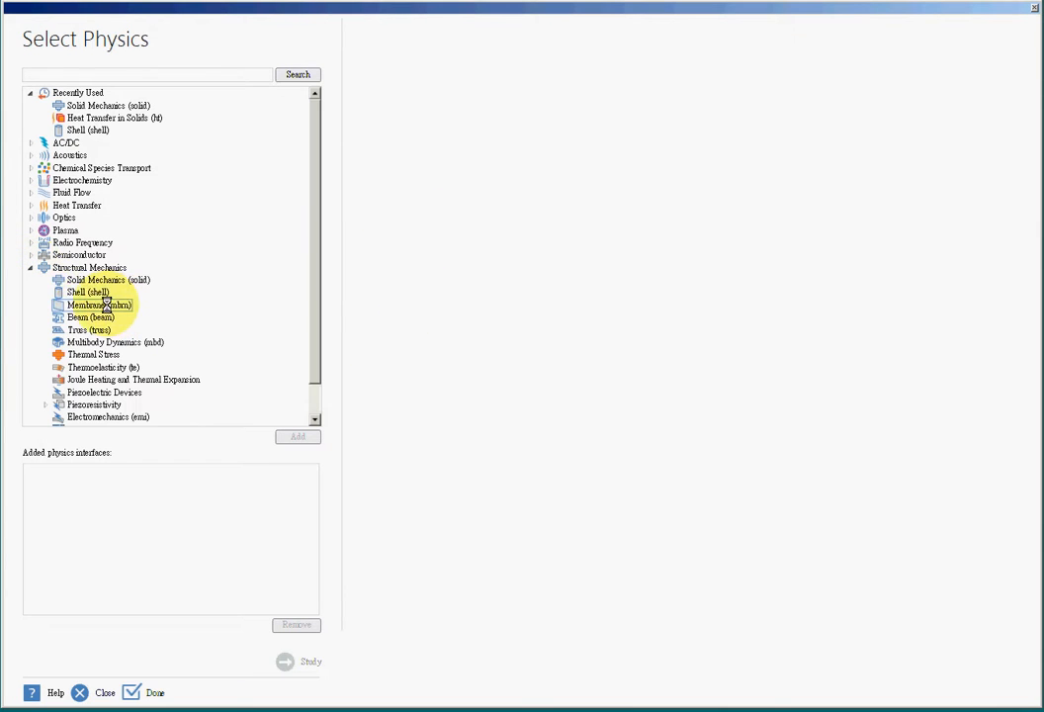
click(94, 281)
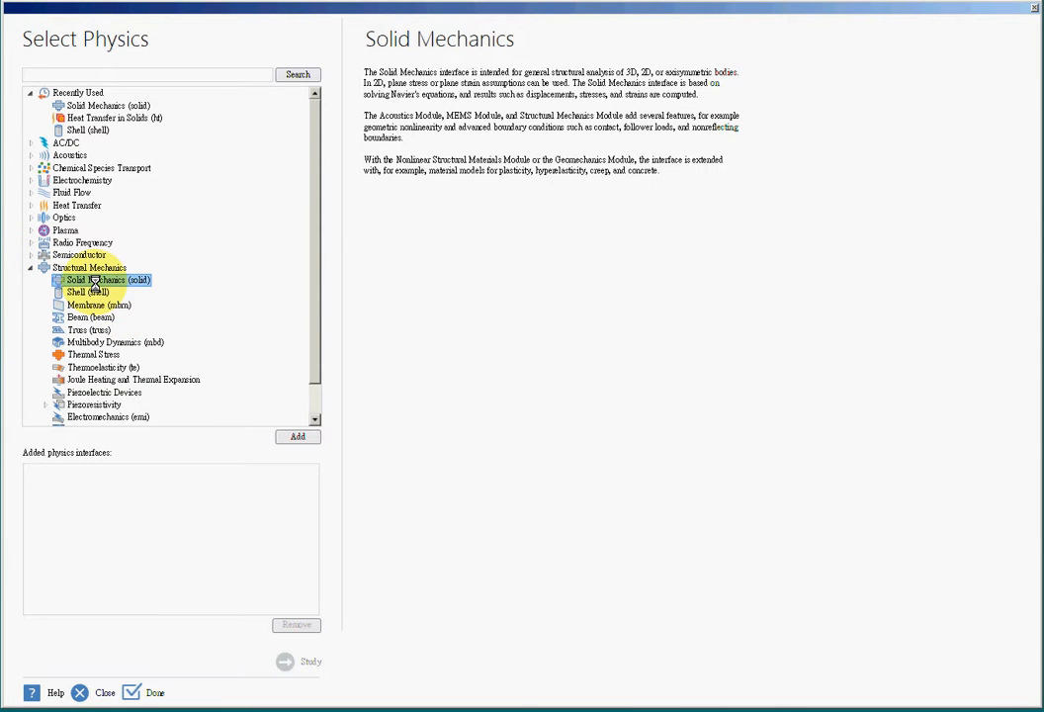
click(90, 105)
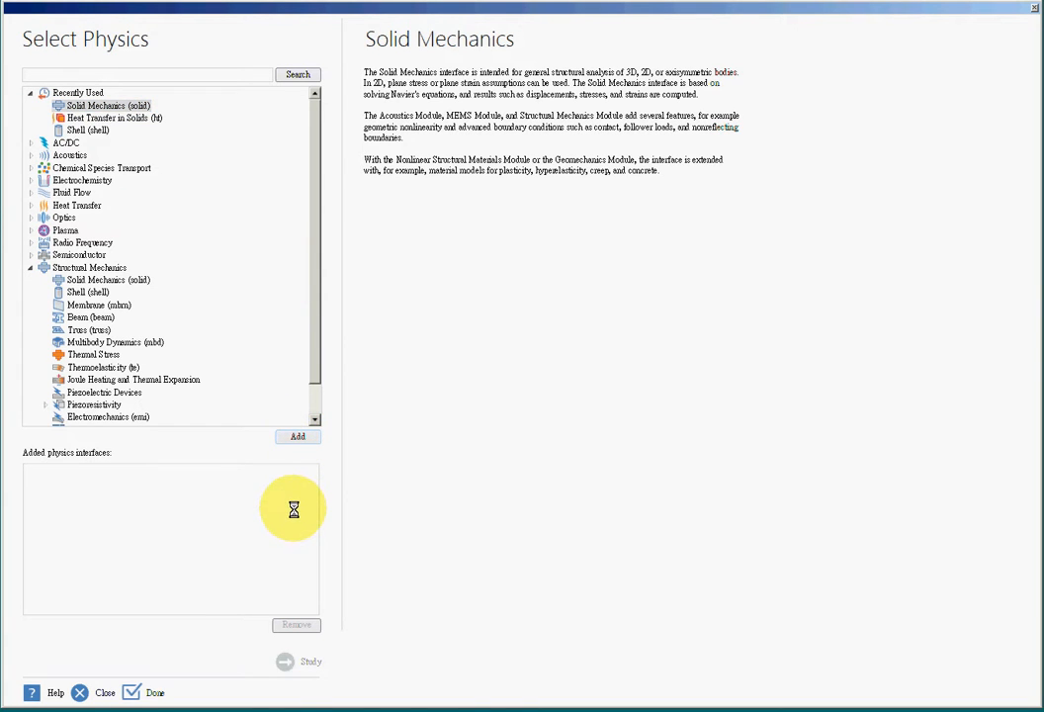
click(148, 694)
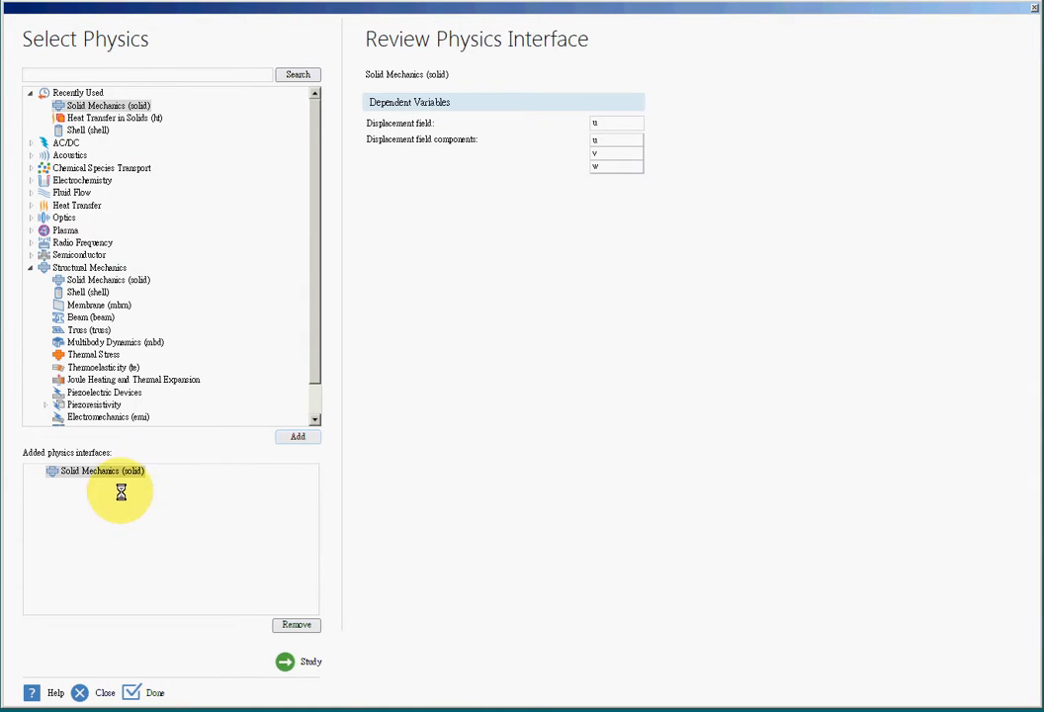
click(67, 471)
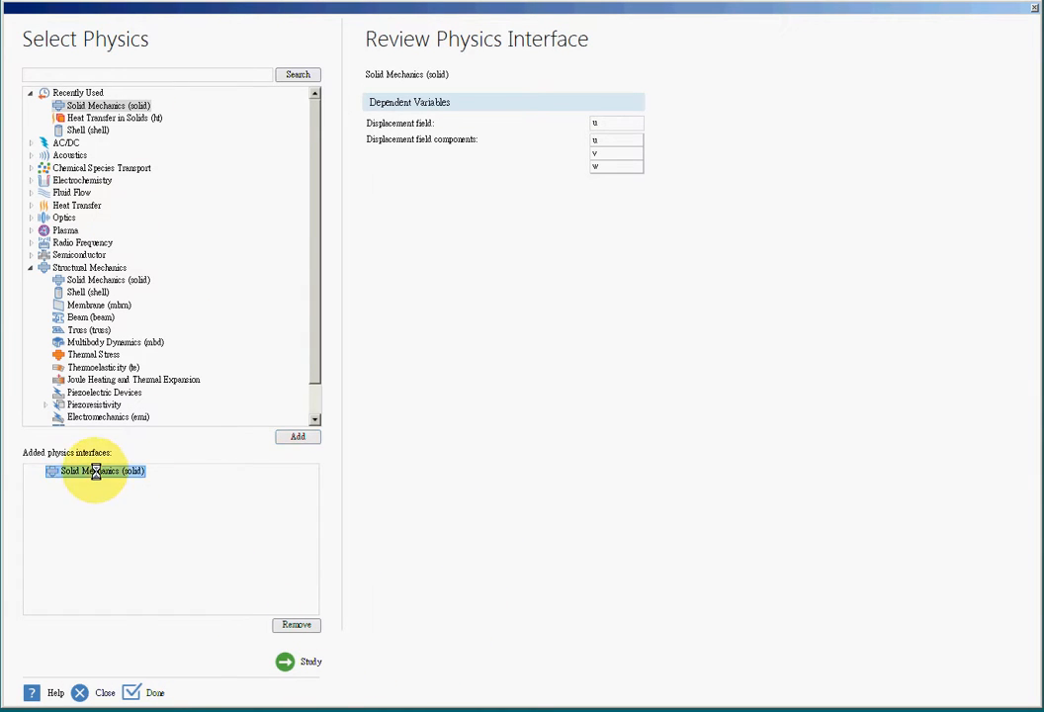
- Compare the preset studies, choose Stationary for the model and finish the setup wizard
click(283, 664)
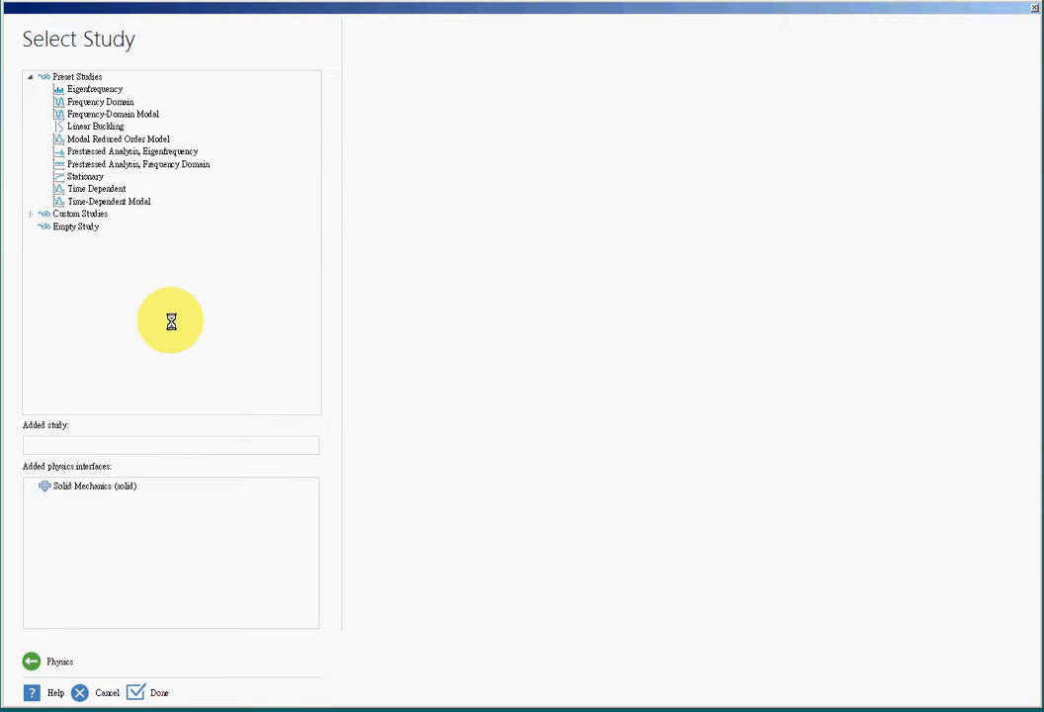
click(81, 176)
click(87, 189)
click(89, 200)
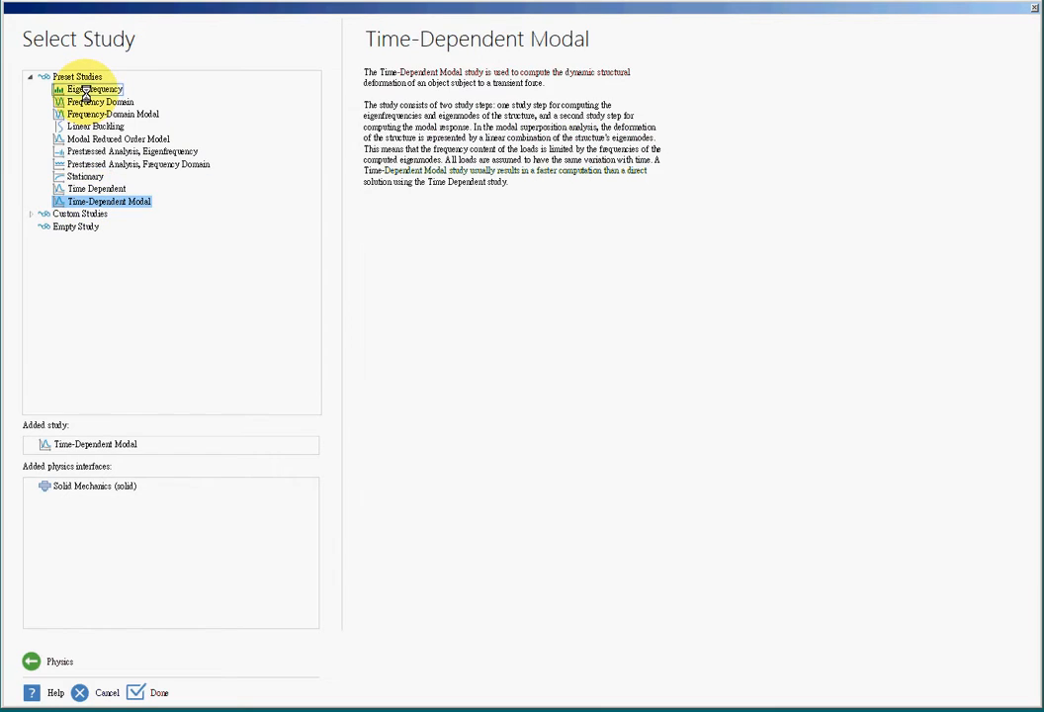
click(86, 90)
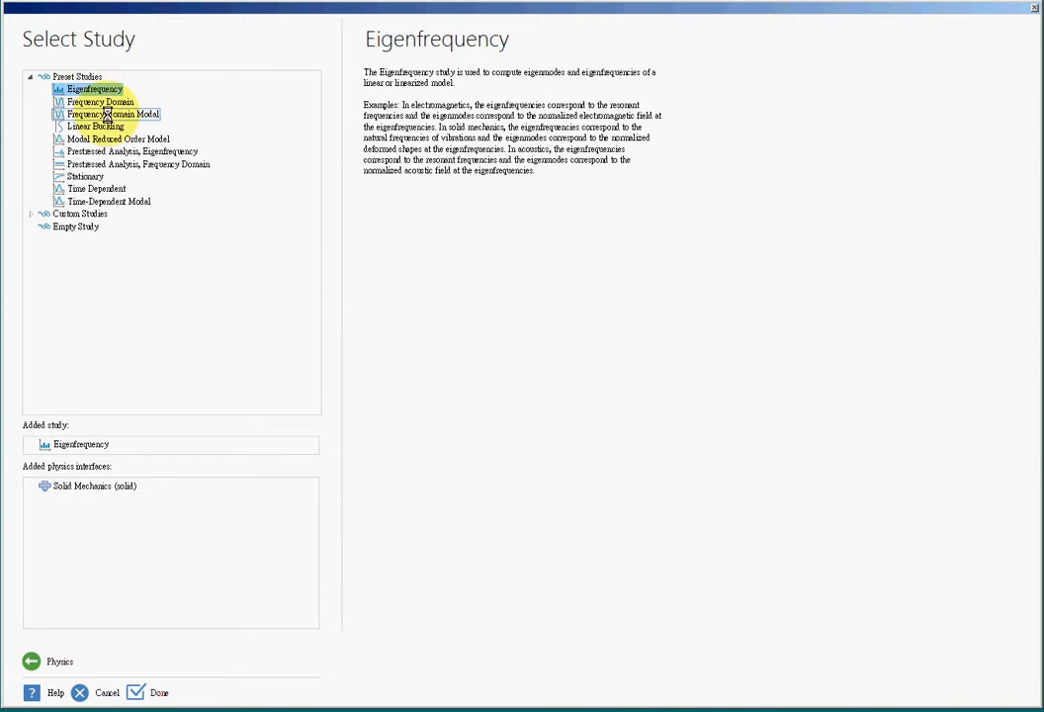
click(101, 129)
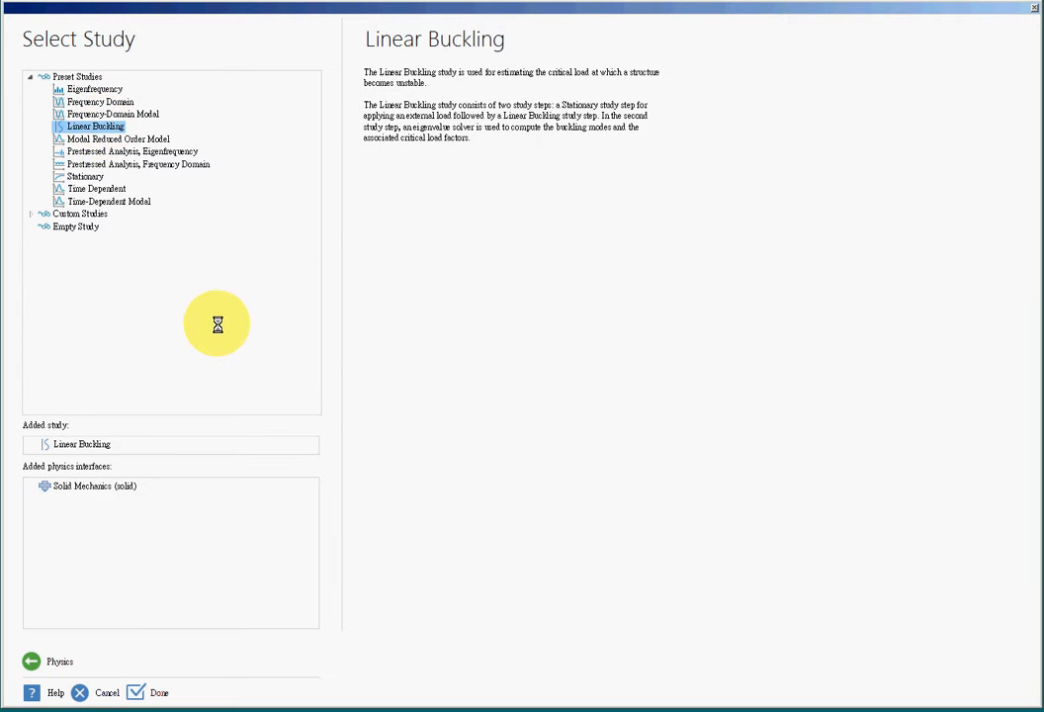
click(83, 176)
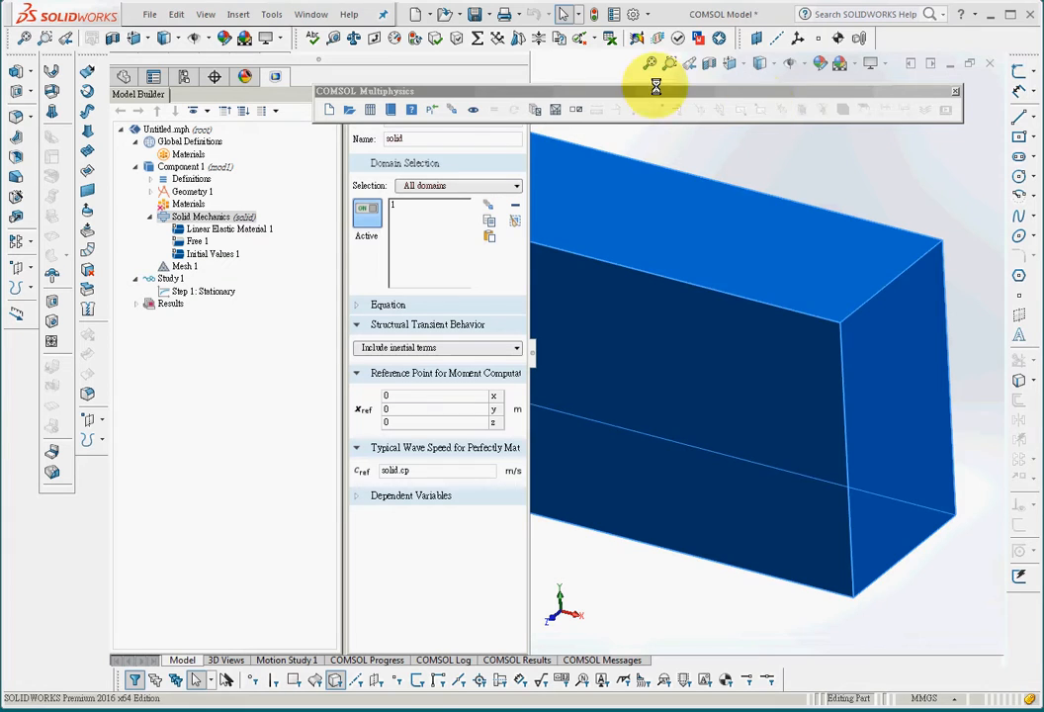
- Hide the floating COMSOL Multiphysics toolbar so it no longer covers the model settings
click(650, 62)
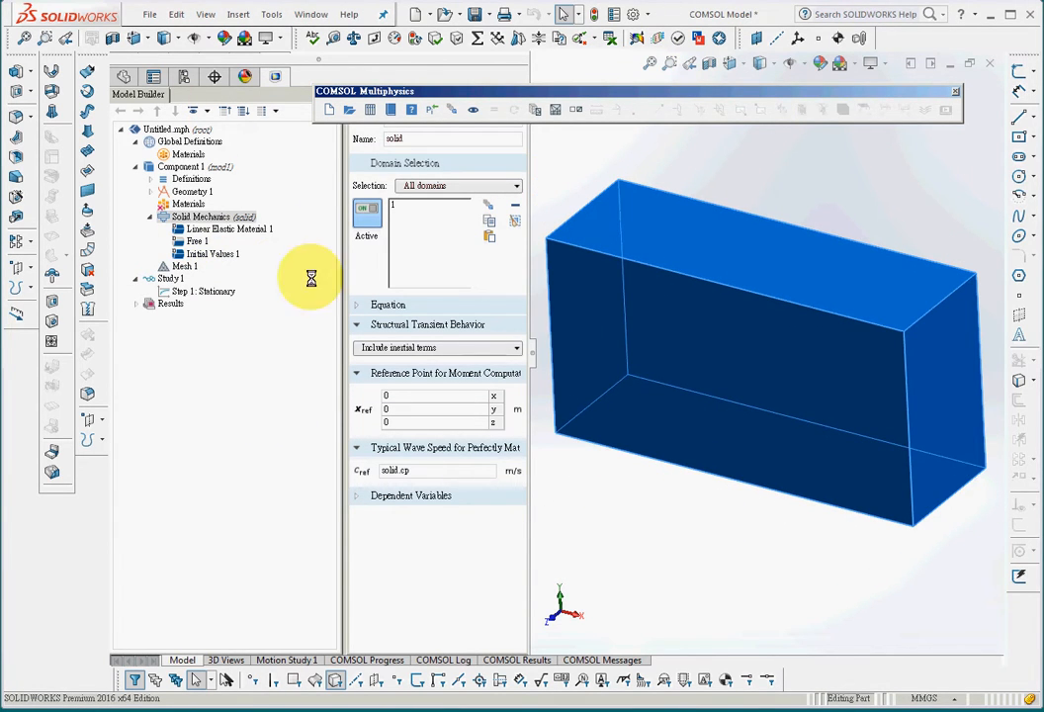
click(954, 92)
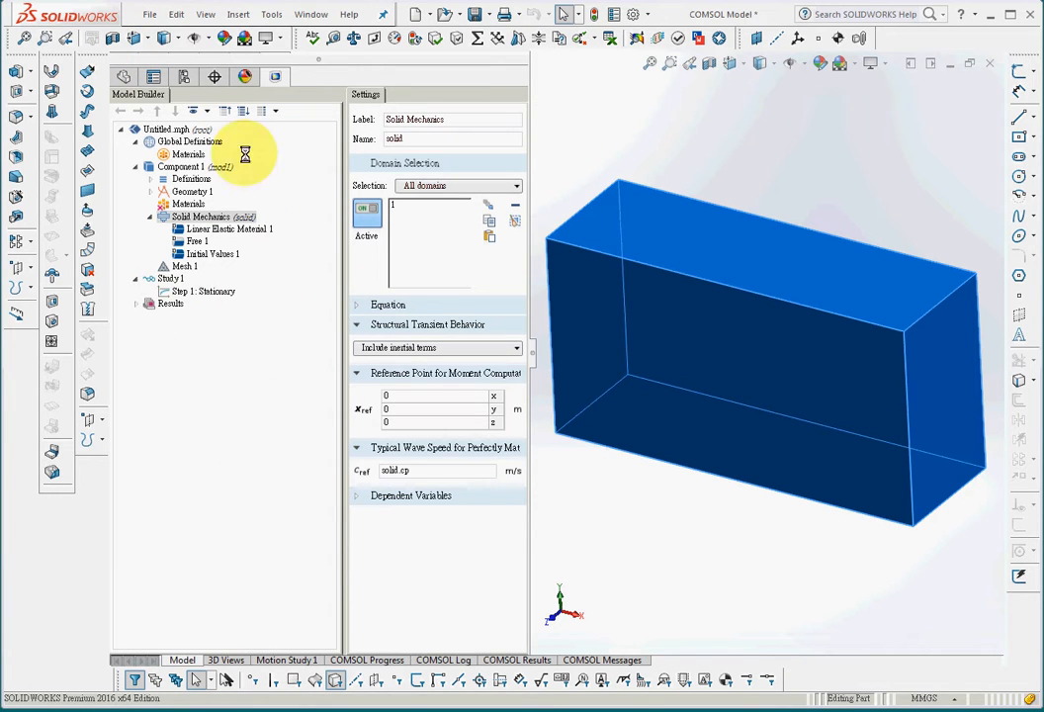
- Examine the settings of the Geometry 1, Materials, Solid Mechanics, Mesh 1, Study 1 and Results nodes in the model tree
click(181, 191)
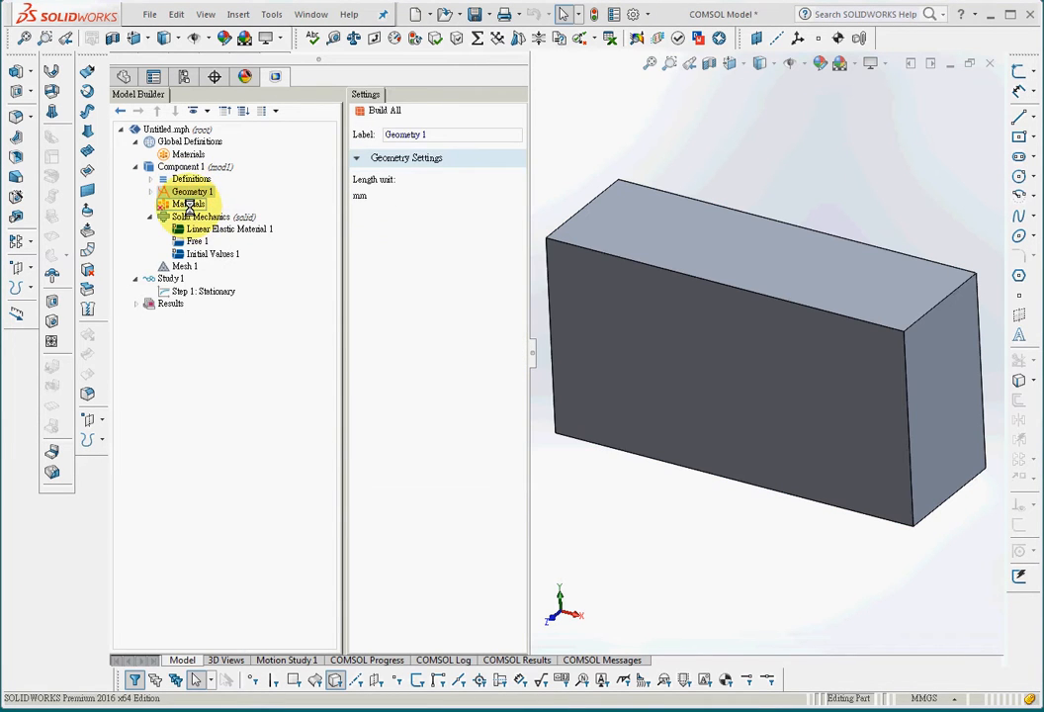
click(188, 203)
click(181, 267)
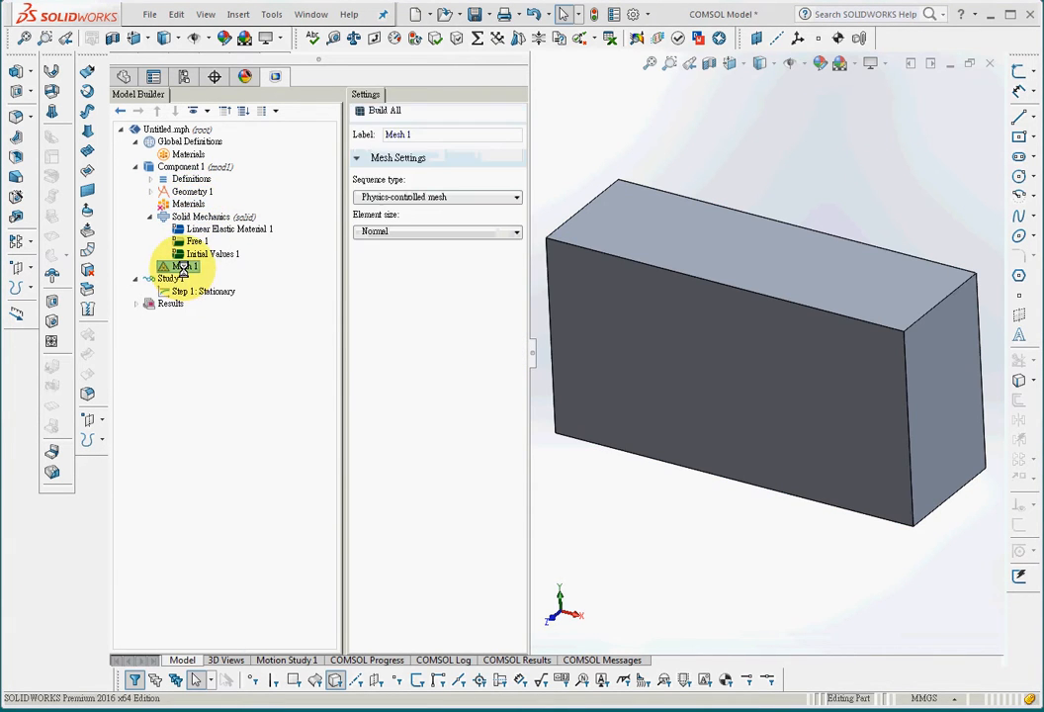
click(192, 217)
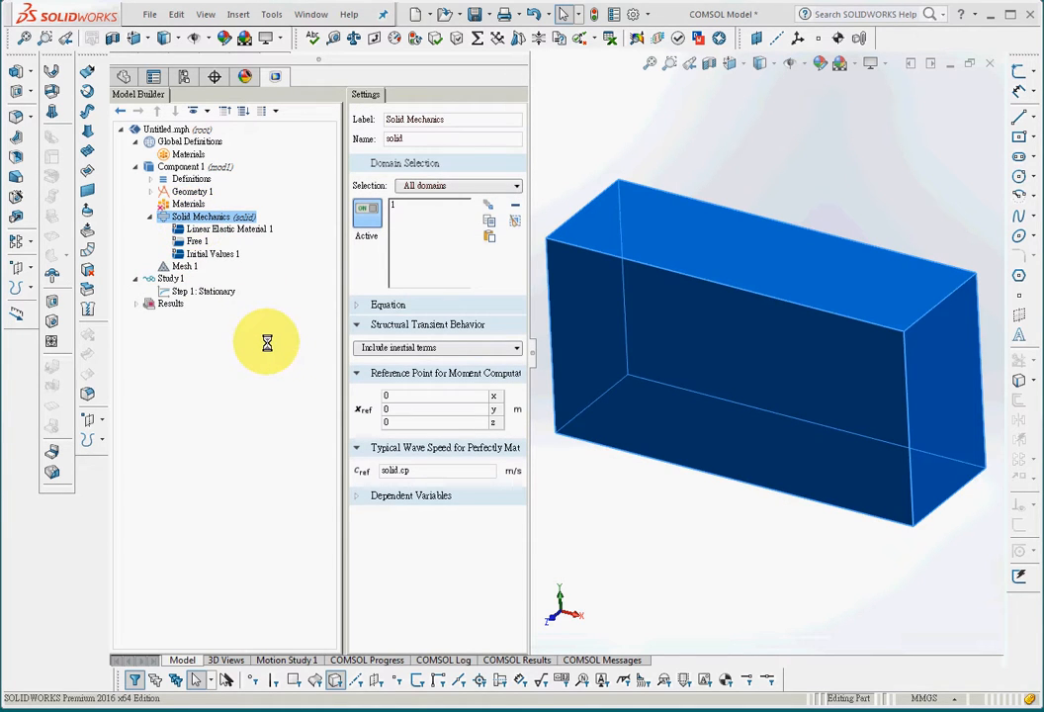
click(168, 279)
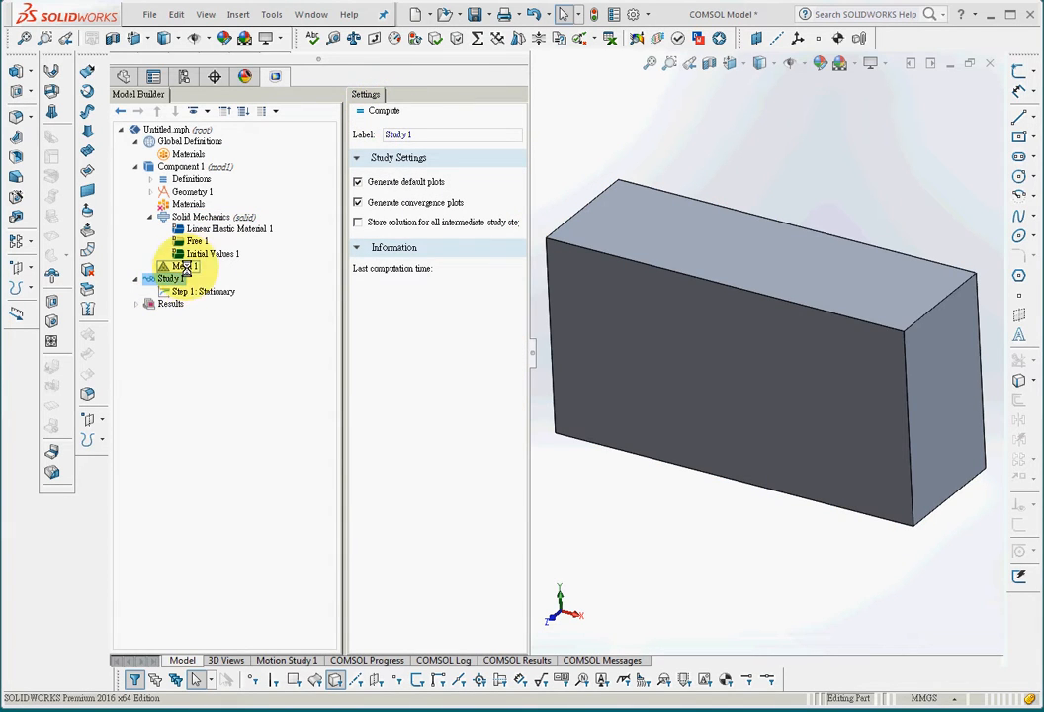
click(165, 302)
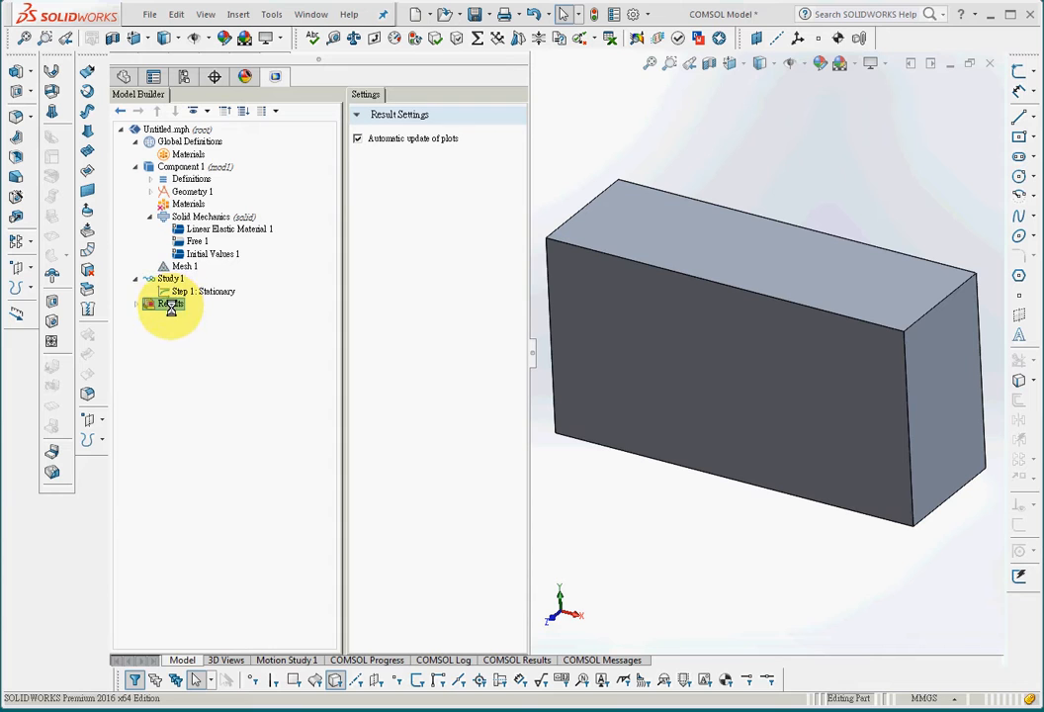
click(180, 190)
click(178, 204)
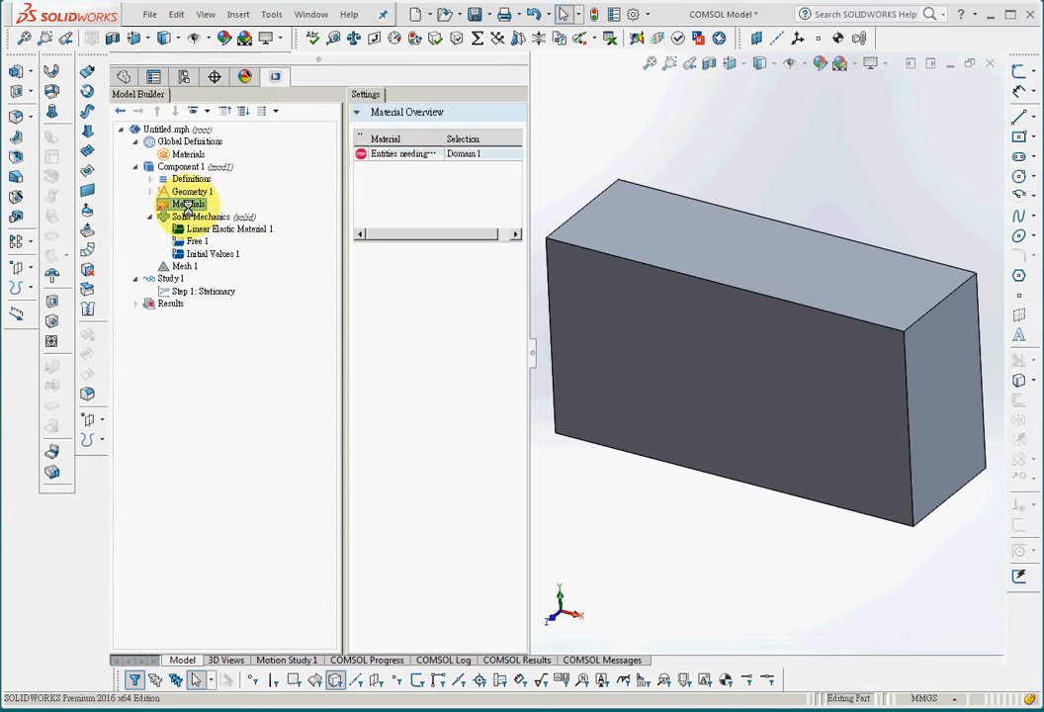
click(187, 217)
click(184, 266)
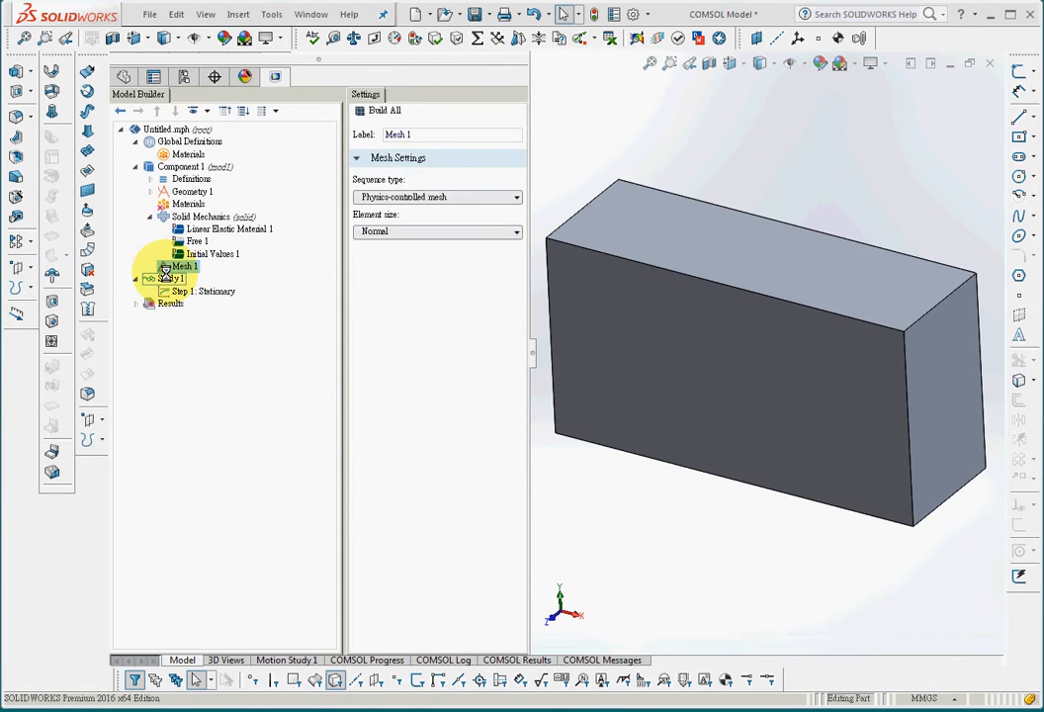
click(170, 279)
click(169, 304)
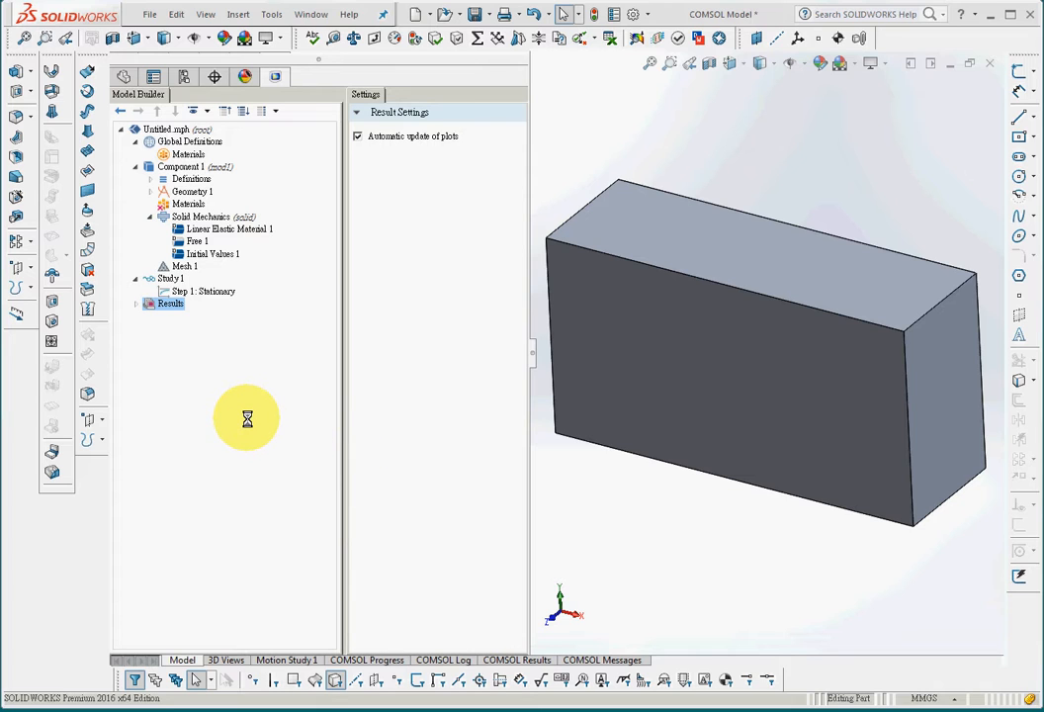
click(190, 191)
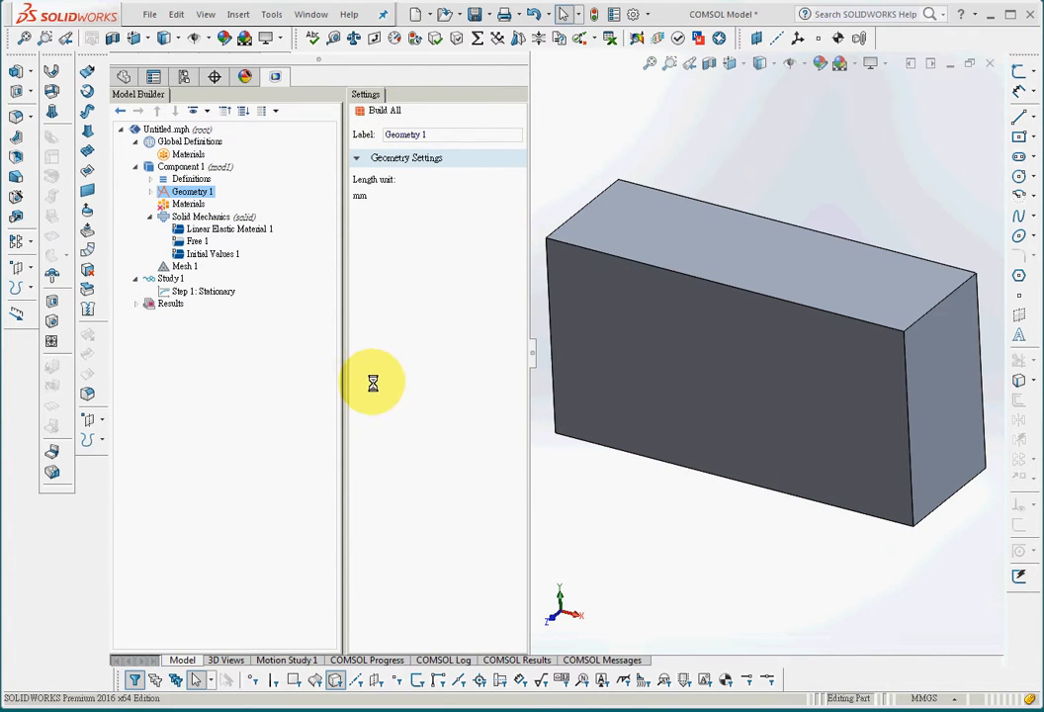
- Add Structural steel from the Built-In material library to the component and assign it to the block's domain
click(185, 204)
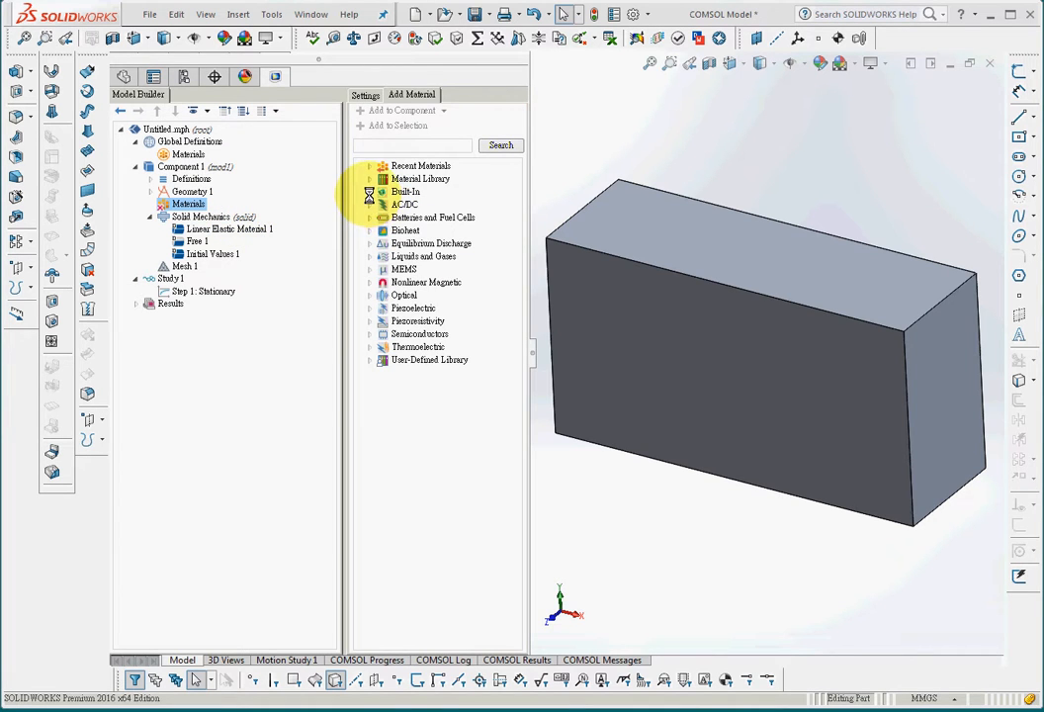
click(369, 193)
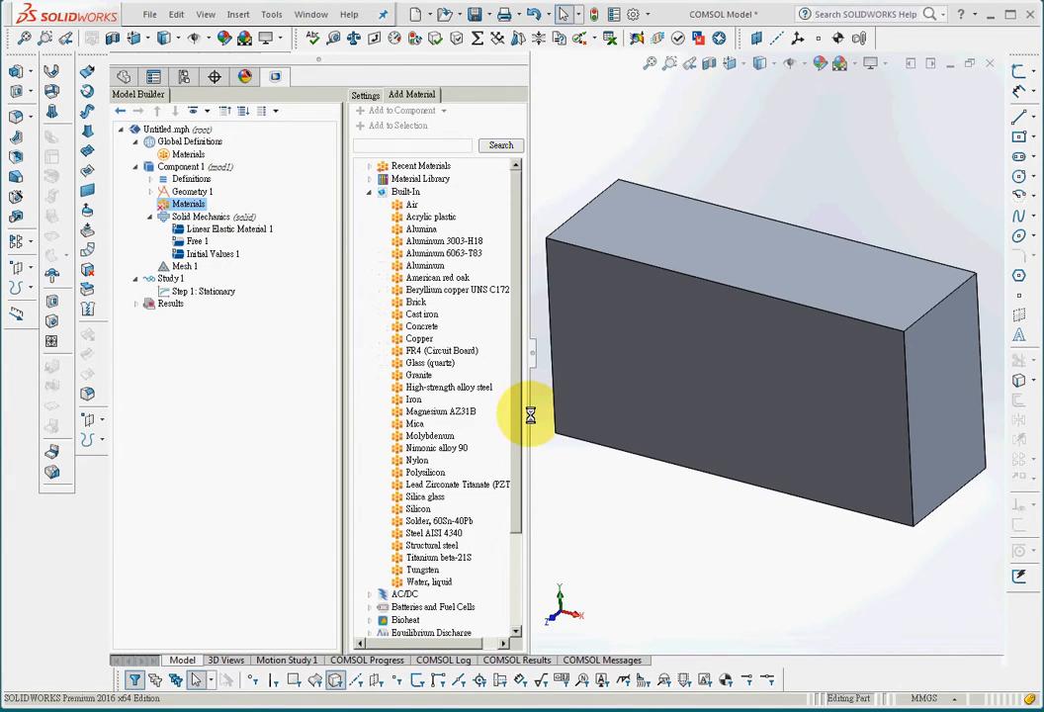
click(433, 545)
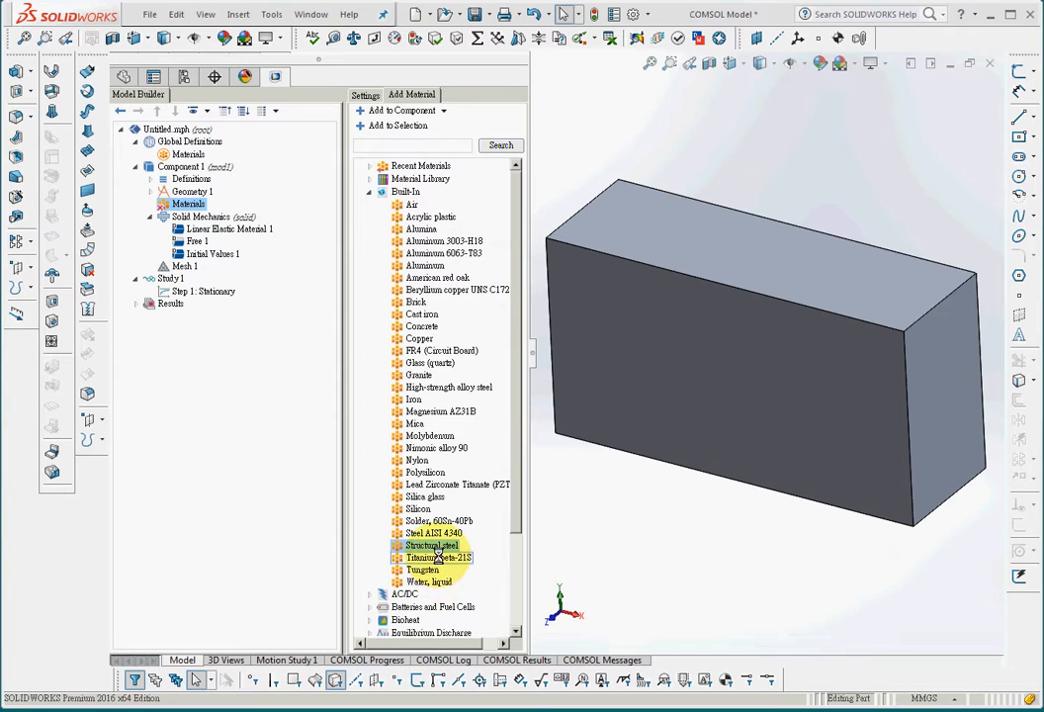
click(387, 126)
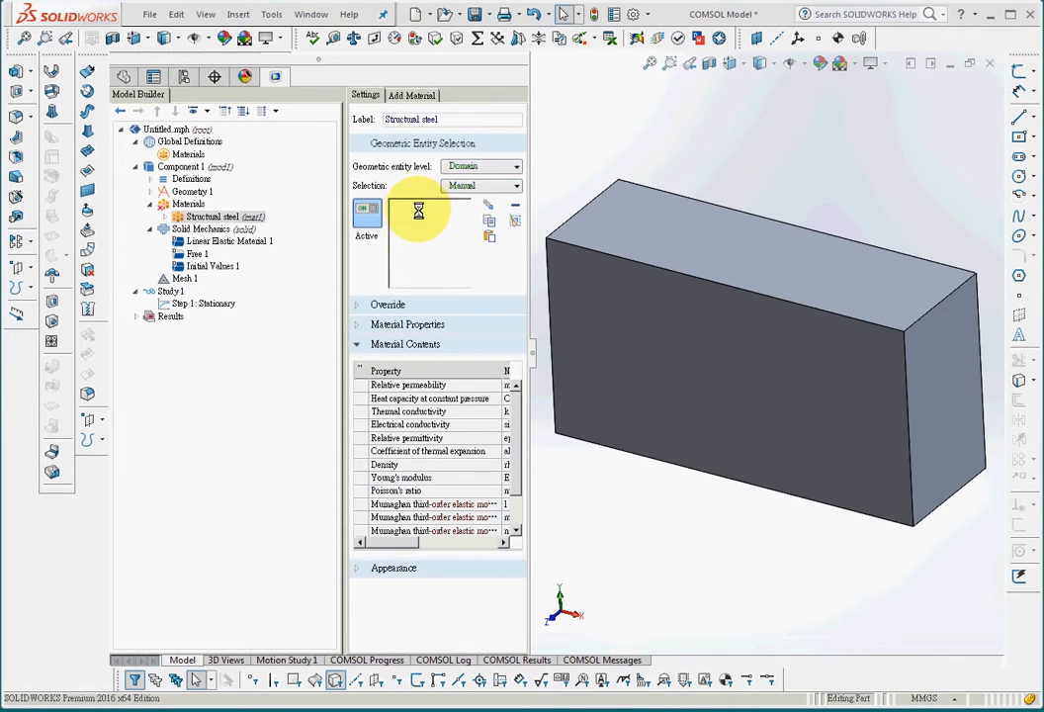
click(667, 378)
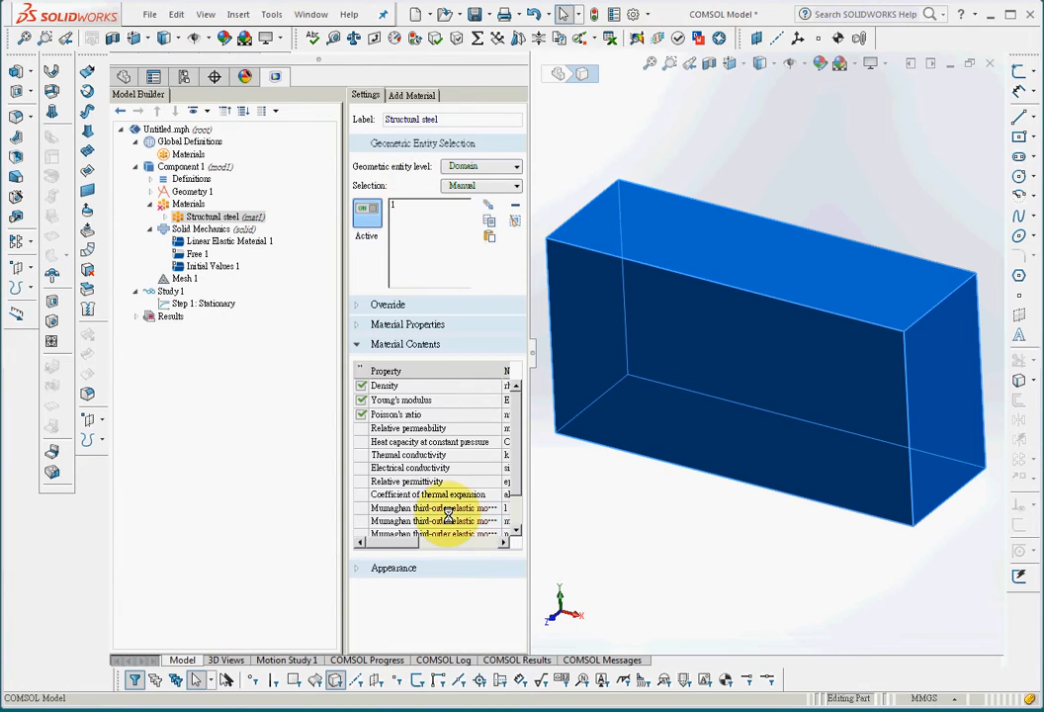
- Remove the block's domain from the Structural steel selection and assign it again
click(407, 205)
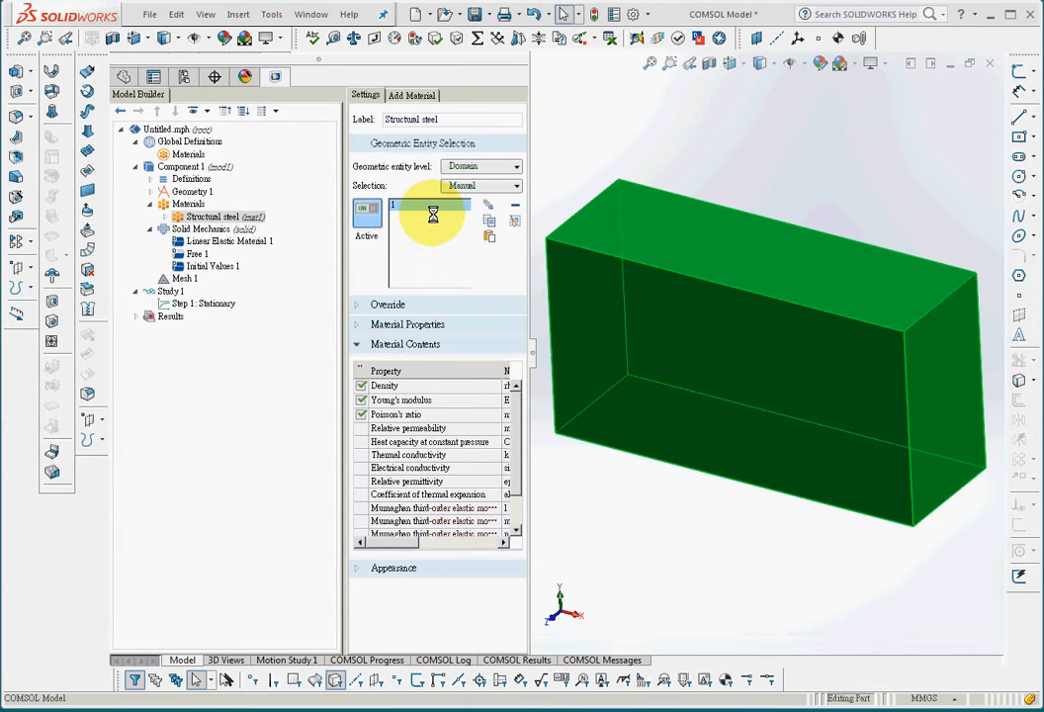
click(653, 505)
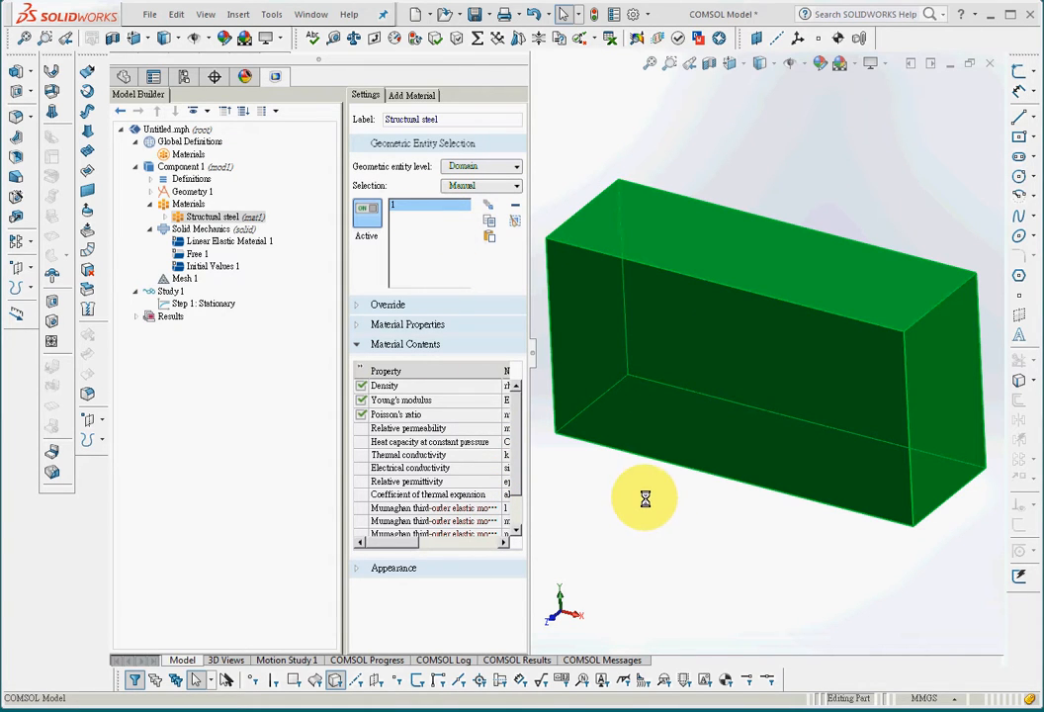
click(415, 252)
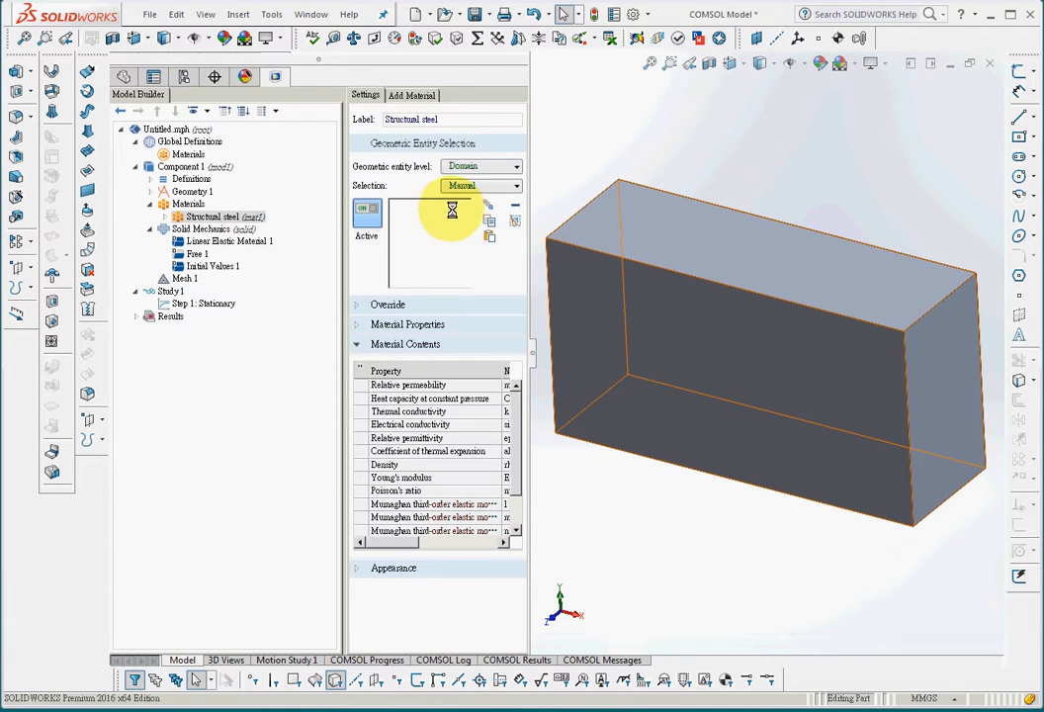
click(690, 326)
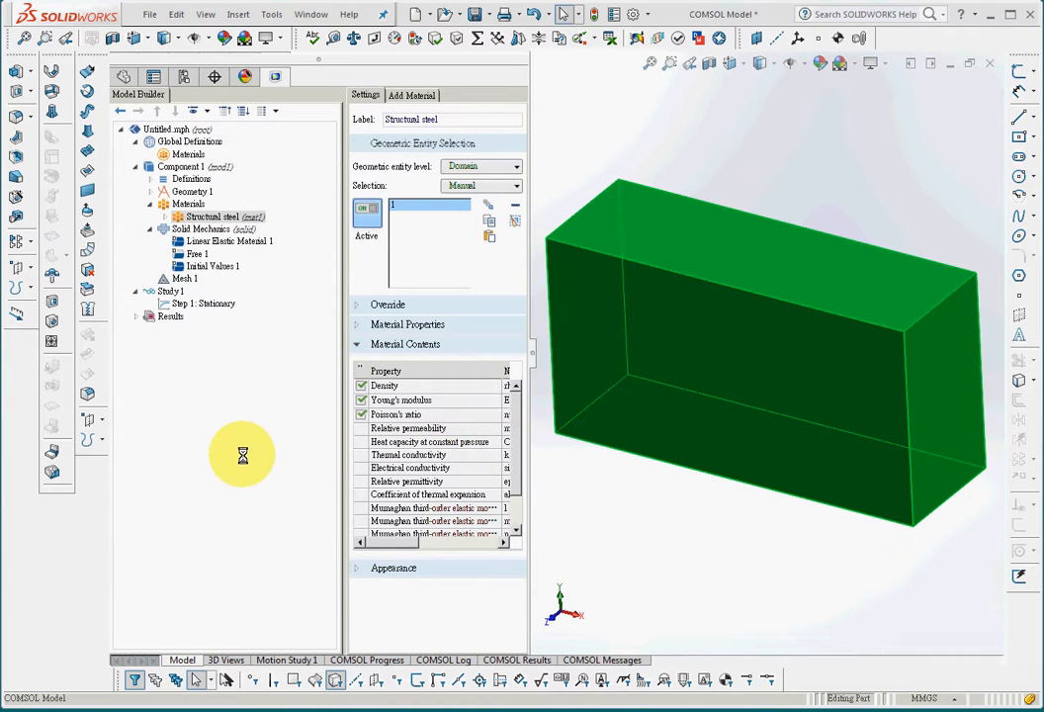
- Set the element size of the physics-controlled mesh to Finer and build the mesh on the block
click(180, 279)
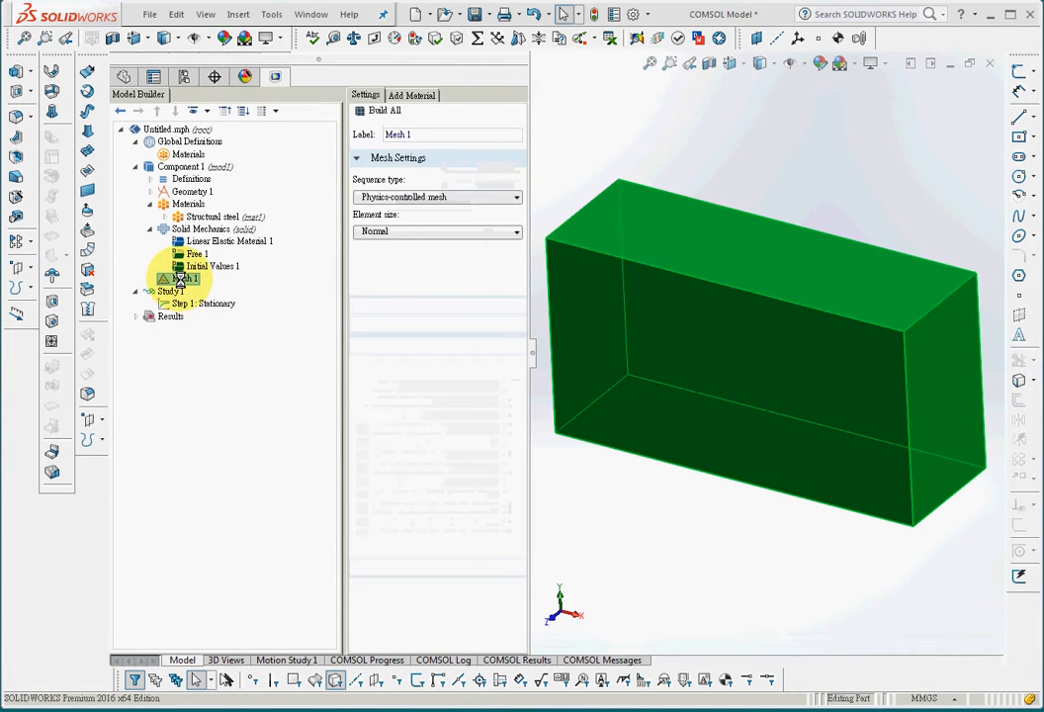
click(449, 231)
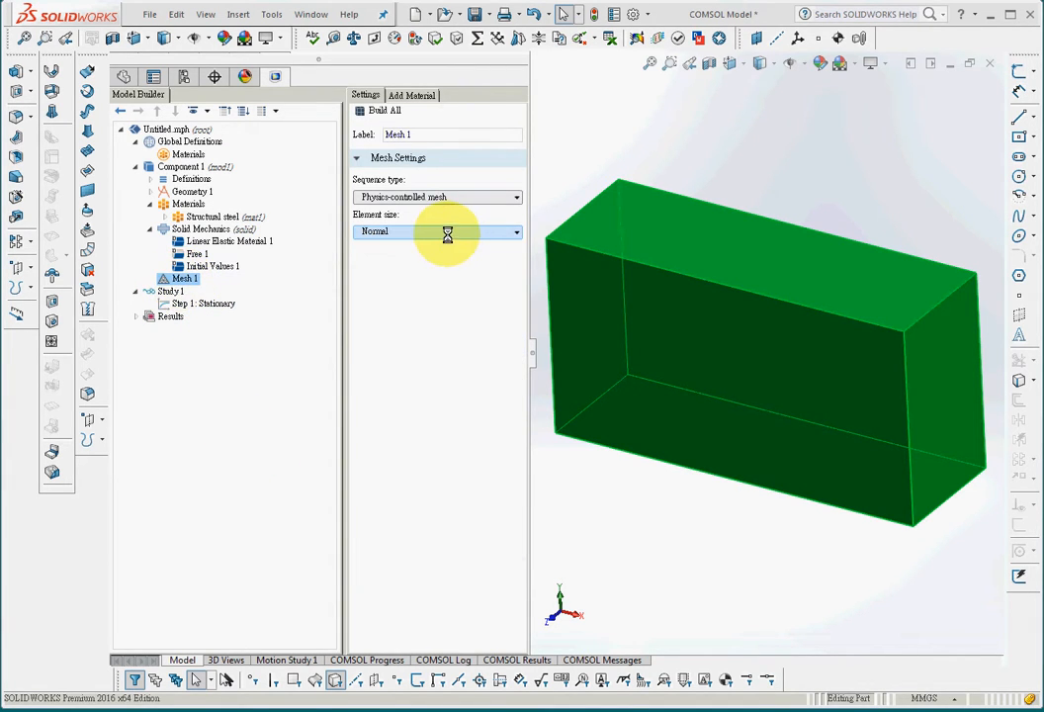
click(401, 269)
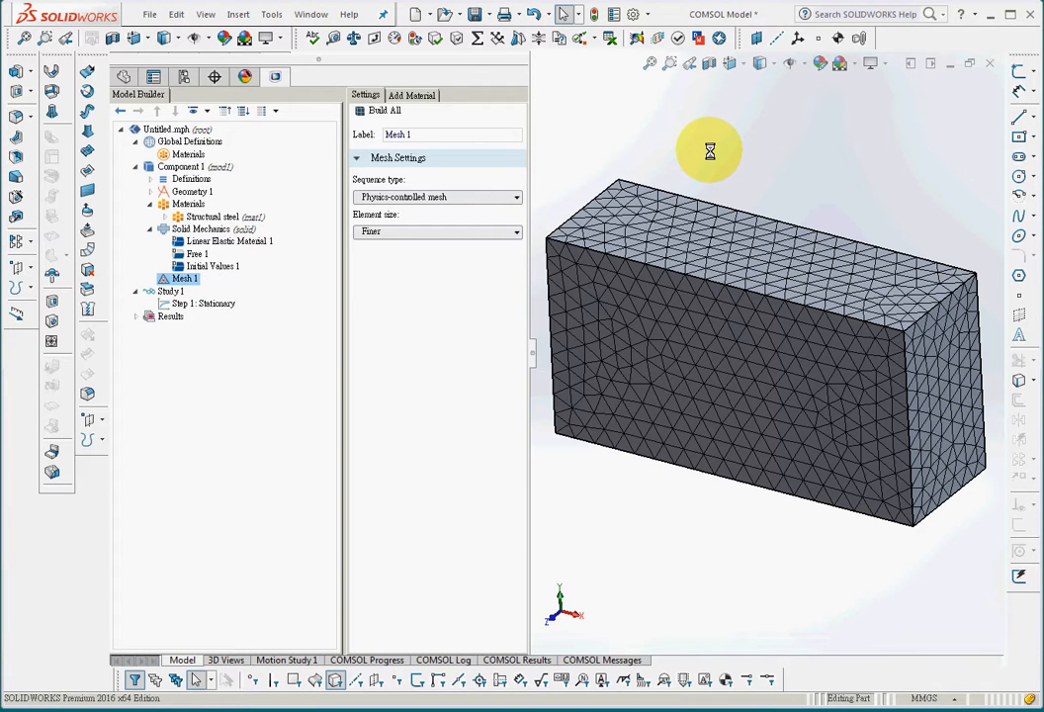
- Add a Fixed Constraint to Solid Mechanics and apply it to the block's end face on the +X side
click(202, 229)
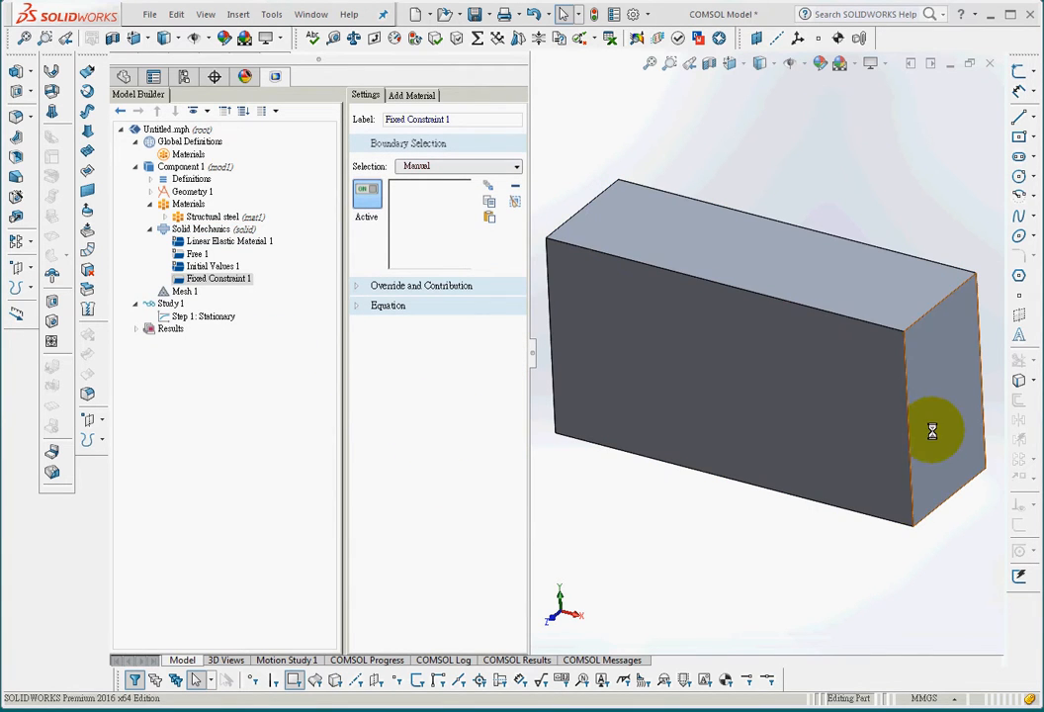
click(944, 400)
click(424, 188)
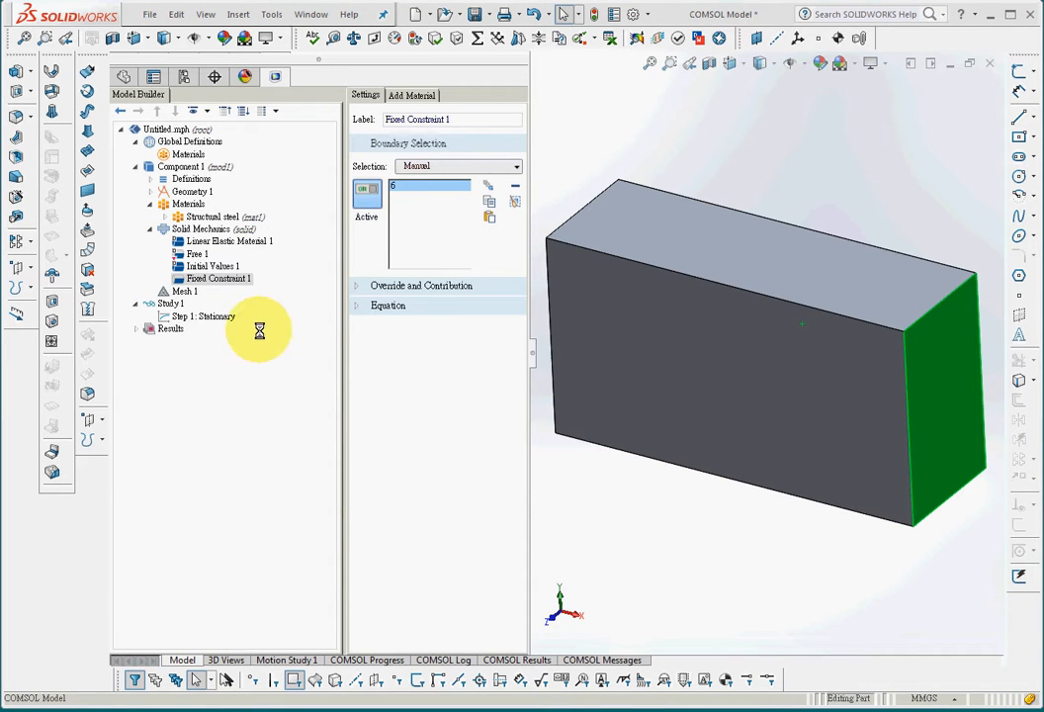
- Add a Boundary Load on the block's top face and define its load type as Total force
click(201, 228)
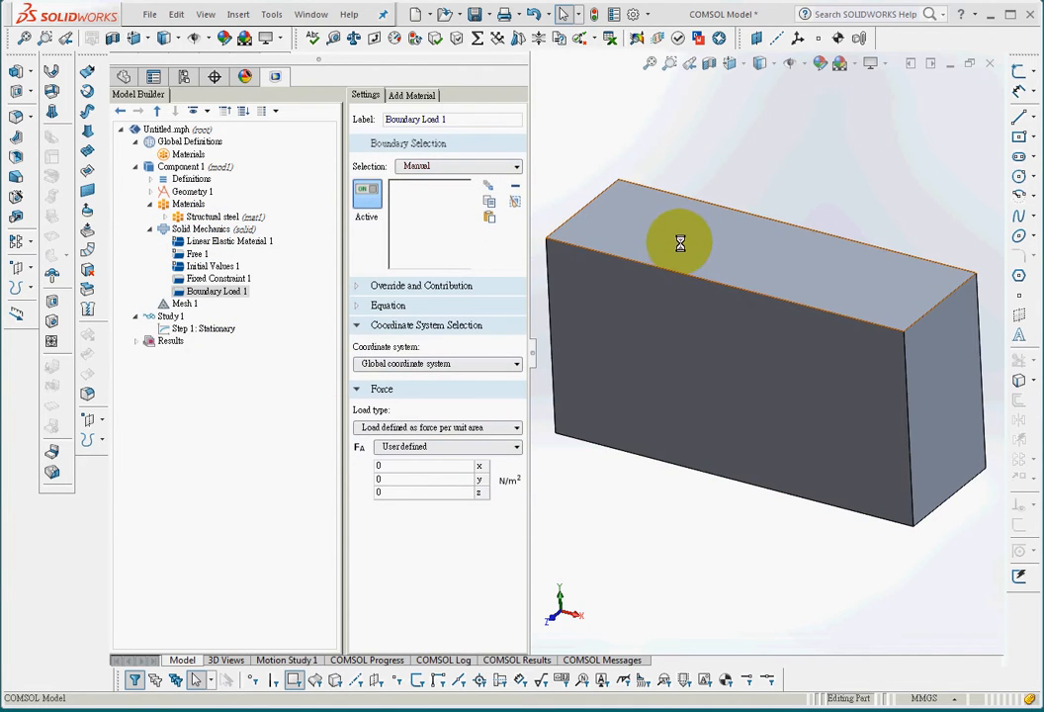
click(680, 242)
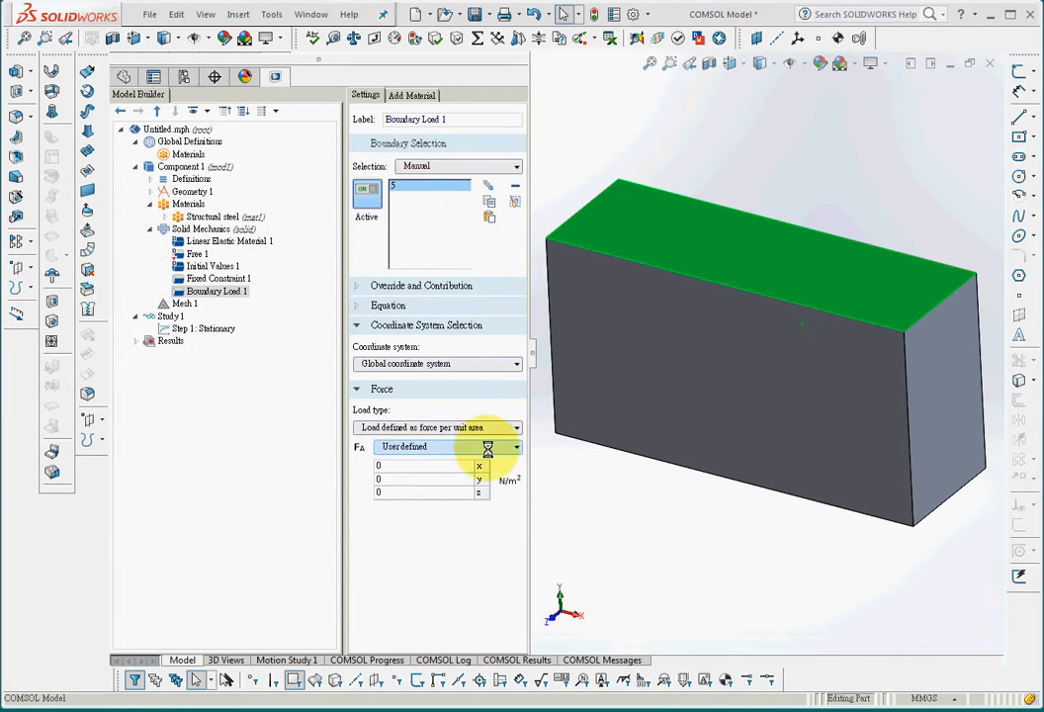
click(465, 427)
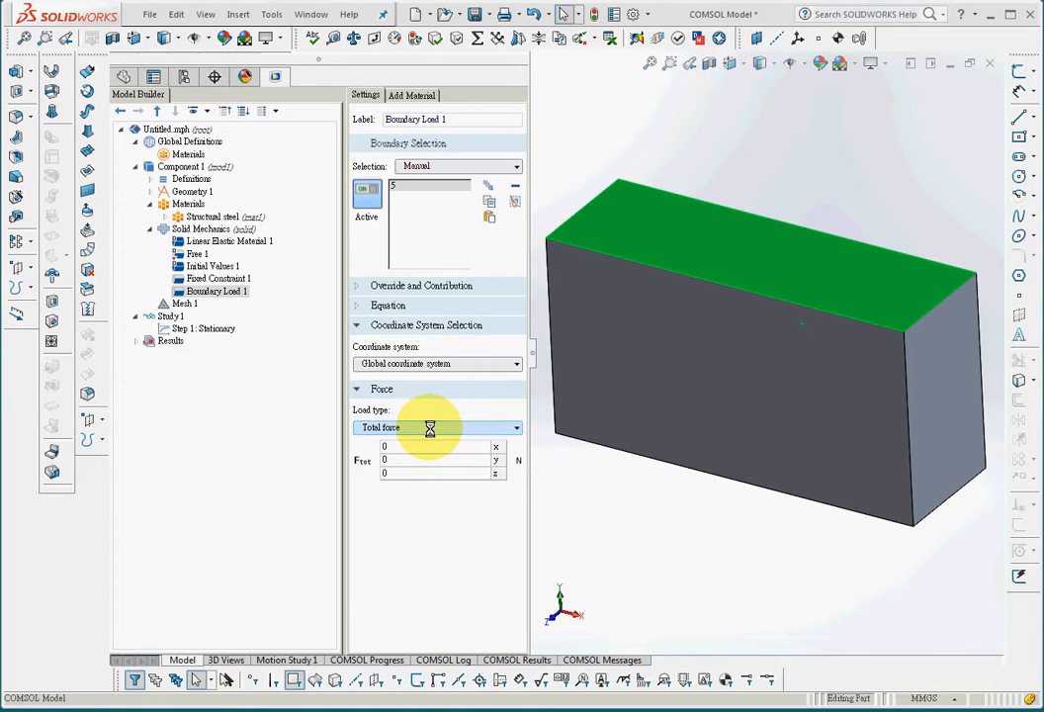
click(420, 188)
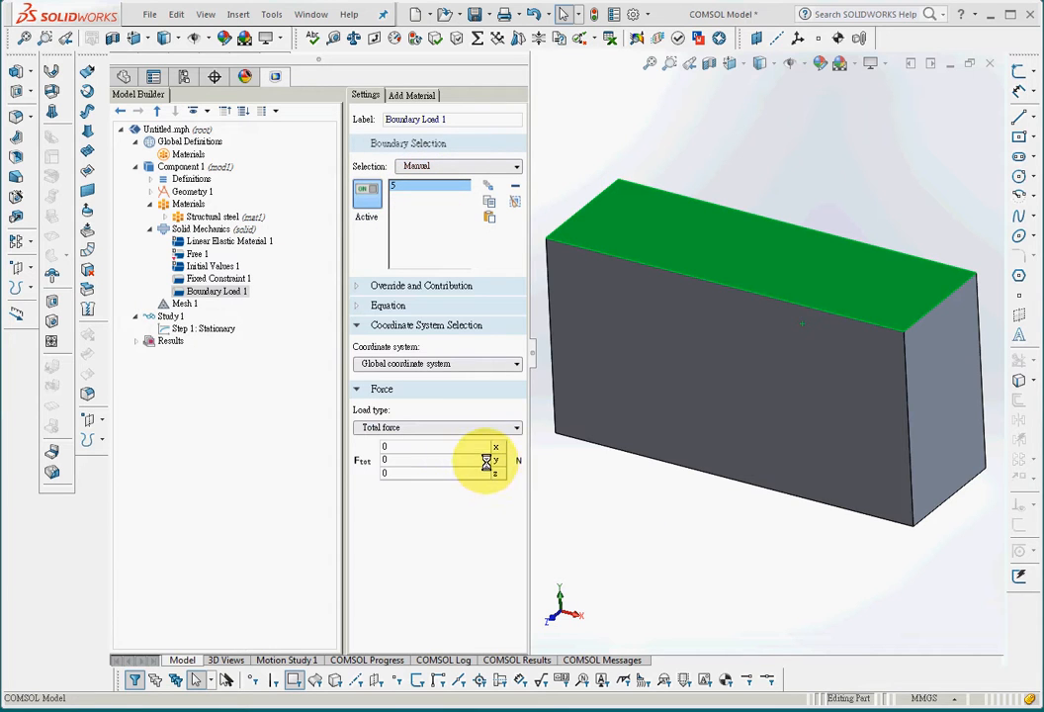
- Set the y component of the boundary load's total force to -100 N
click(446, 459)
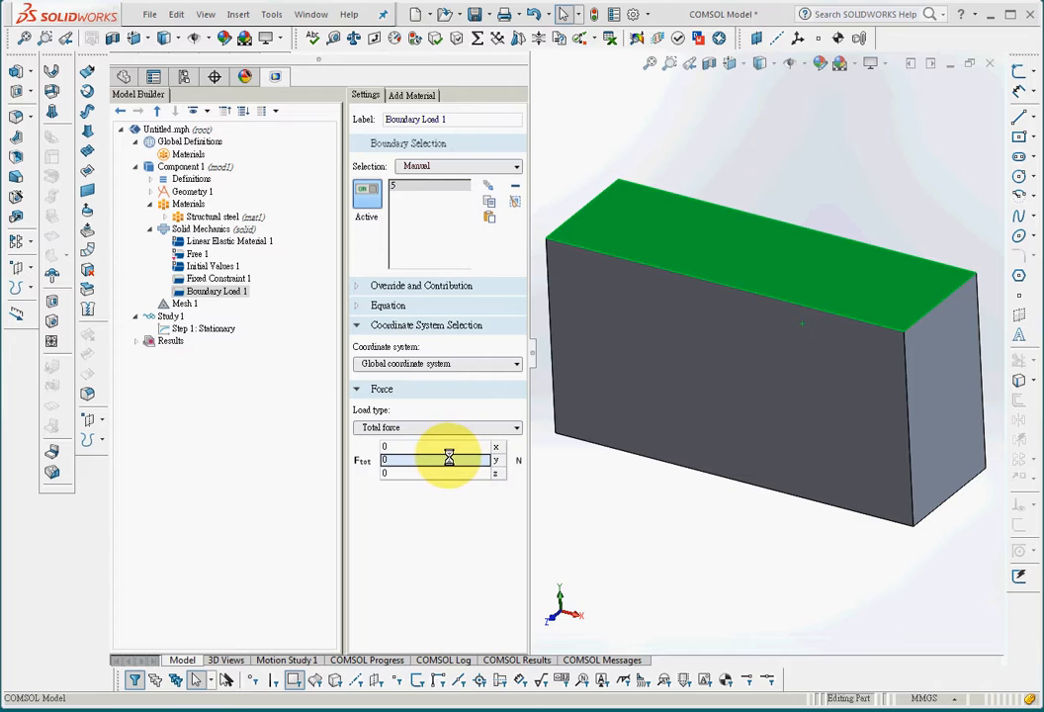
text(-100)
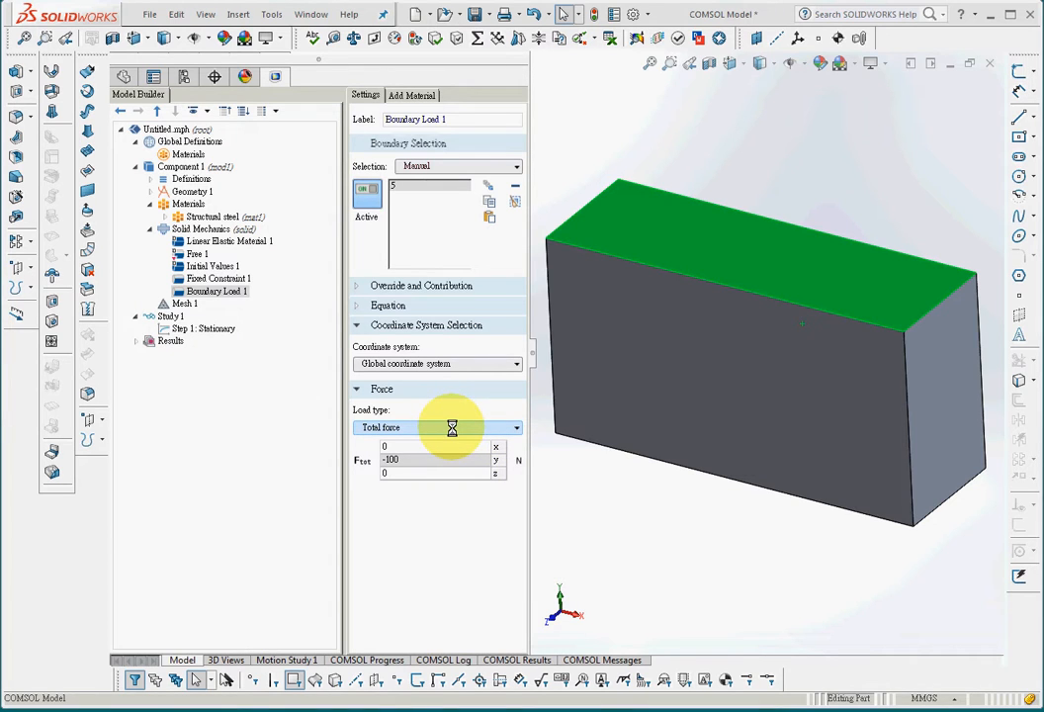
click(426, 186)
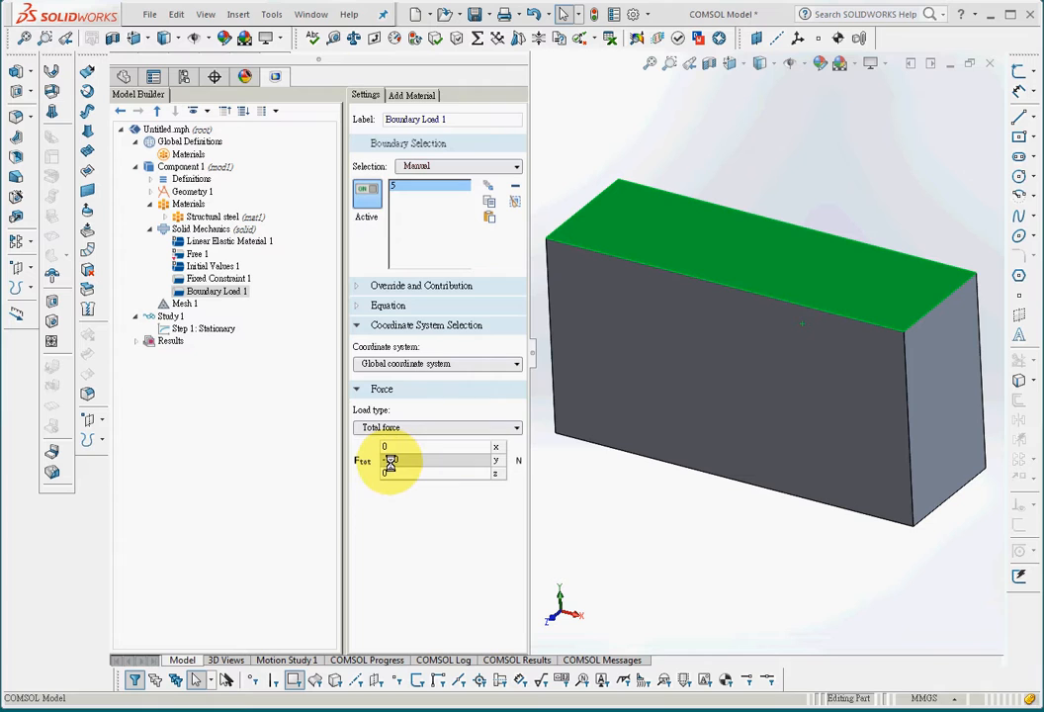
click(429, 552)
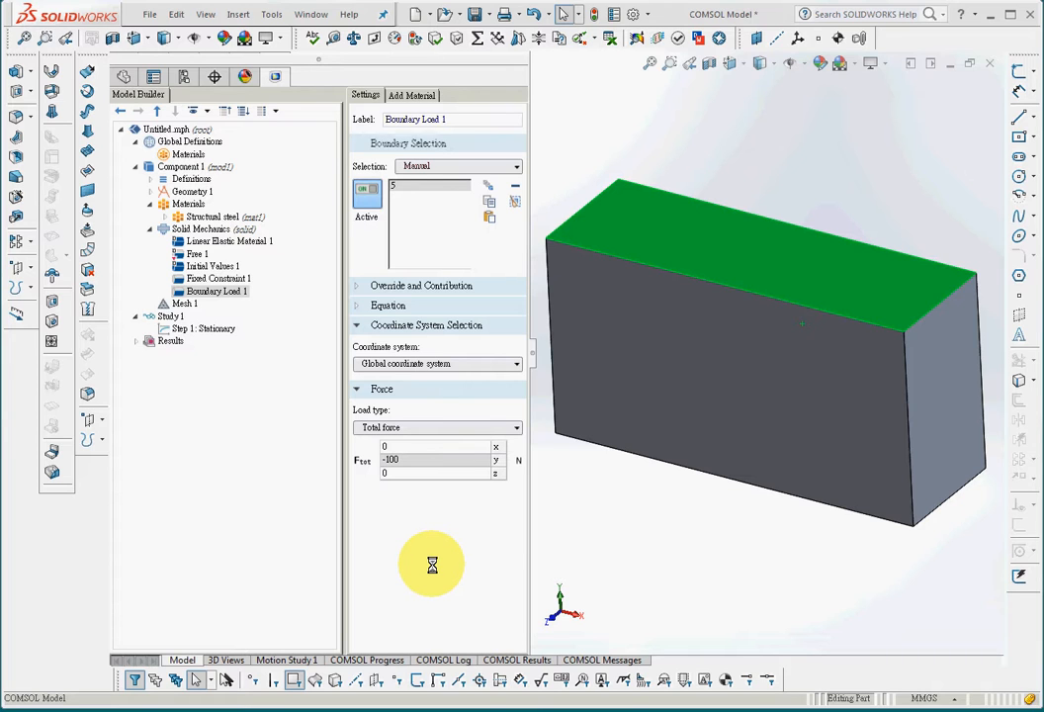
- Compute Study 1 to generate the default stress plot of the block
click(171, 316)
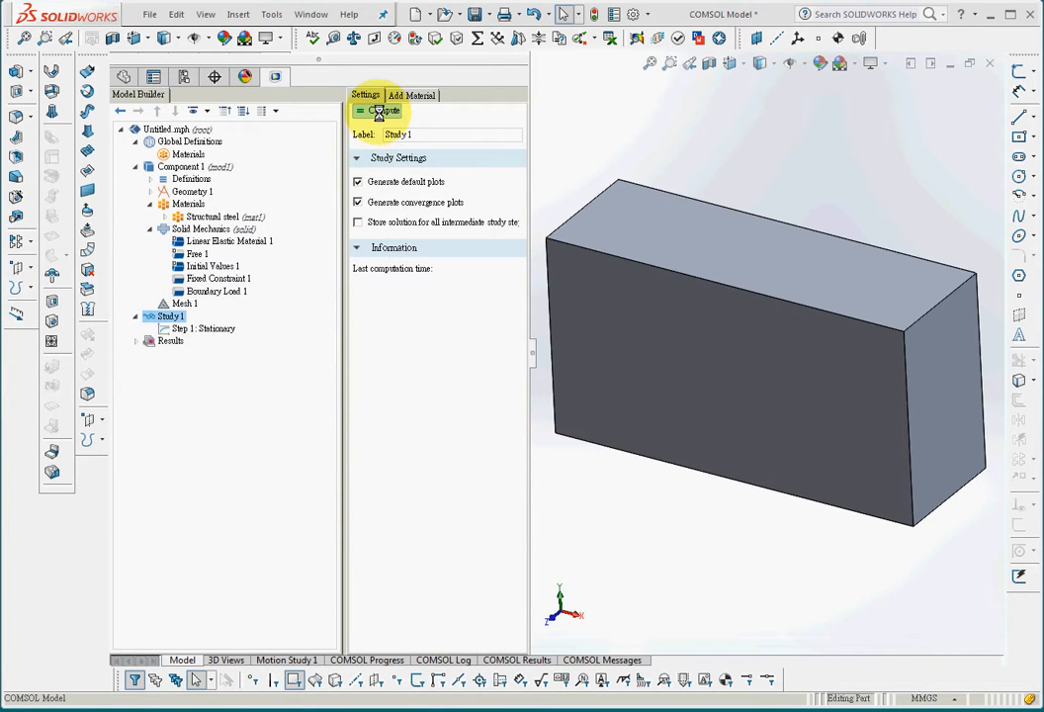
click(379, 110)
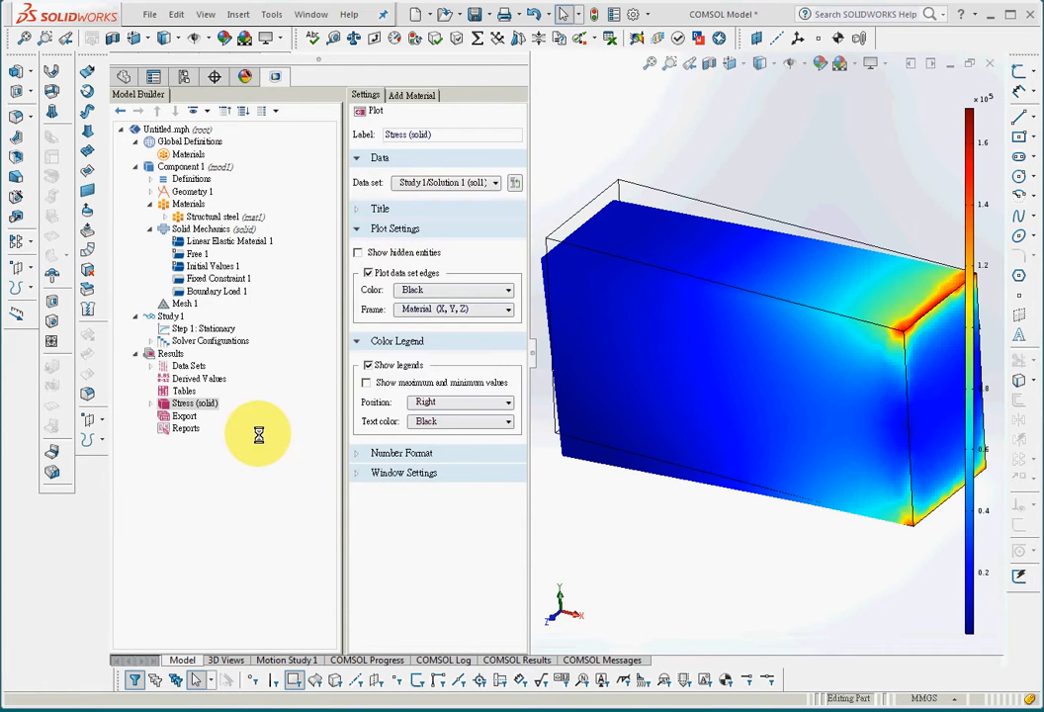
- Inspect the surface settings of the stress plot and add a 3D plot group with a surface plot to the results
click(151, 403)
click(164, 415)
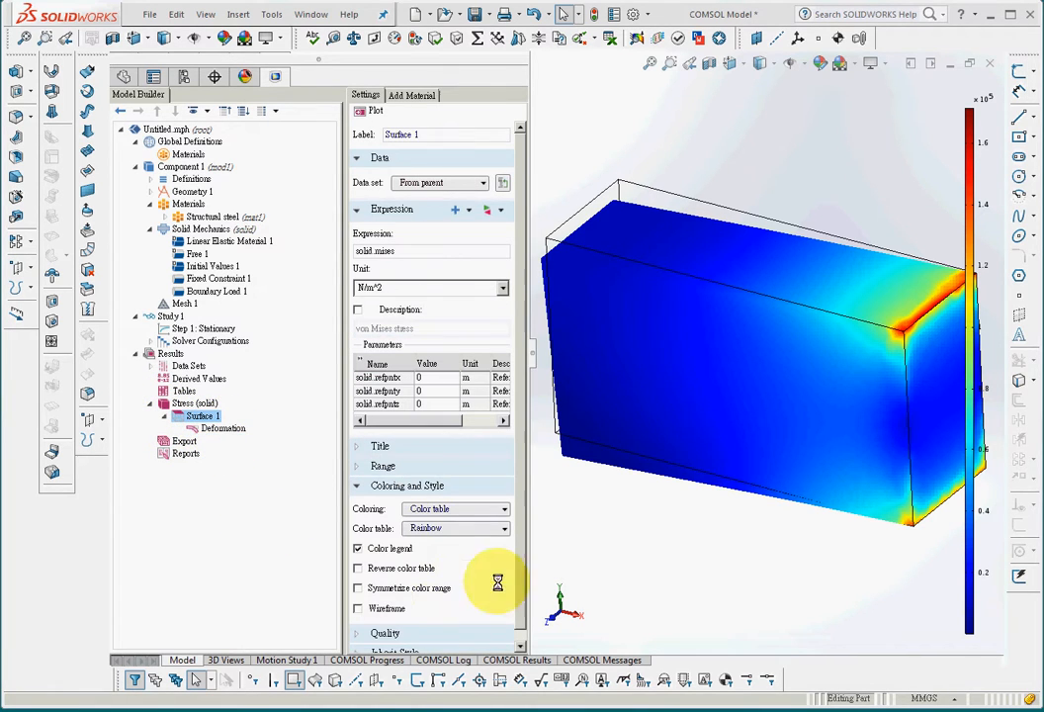
click(170, 354)
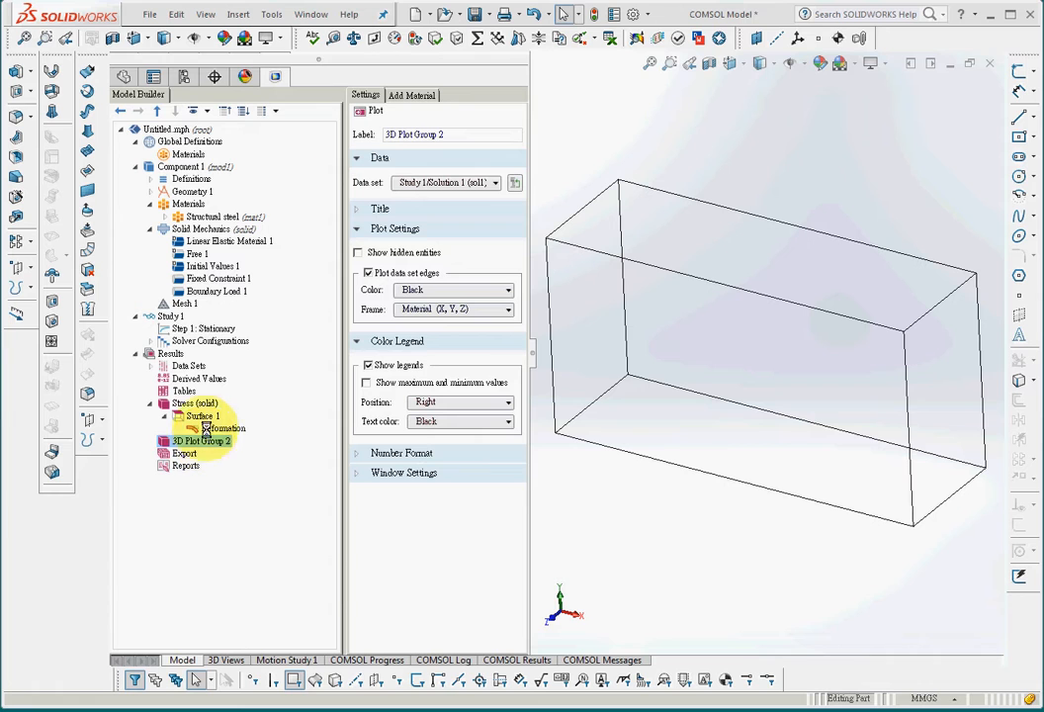
click(267, 38)
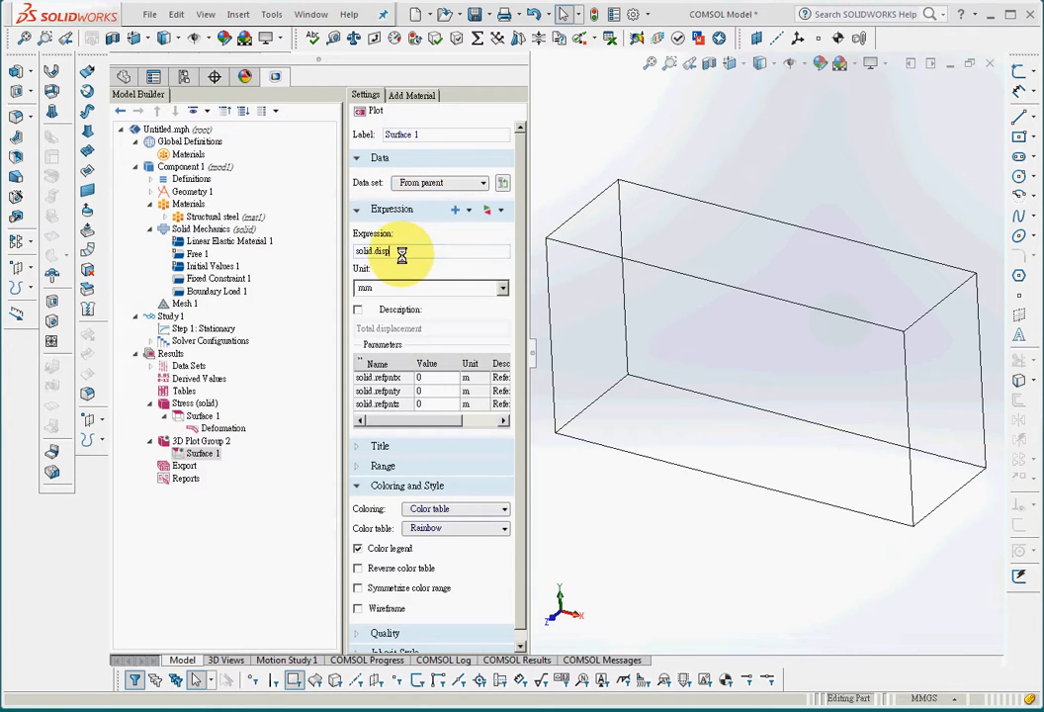
- Examine the Solid Mechanics displacement, acceleration and velocity expressions available for the new surface plot
double_click(388, 255)
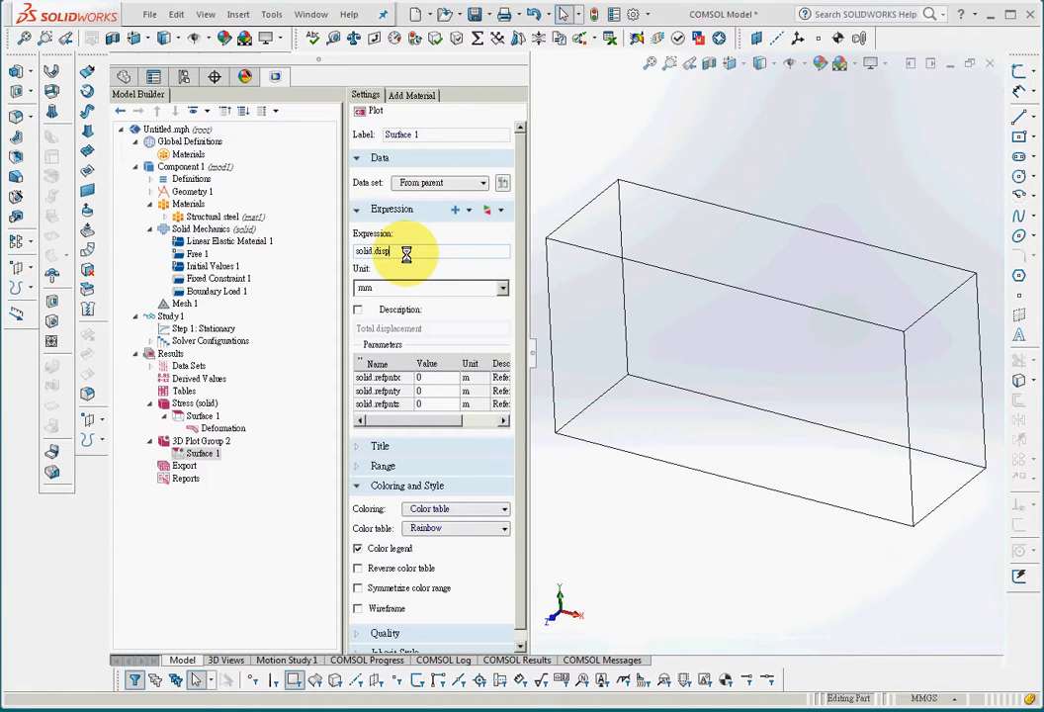
click(459, 211)
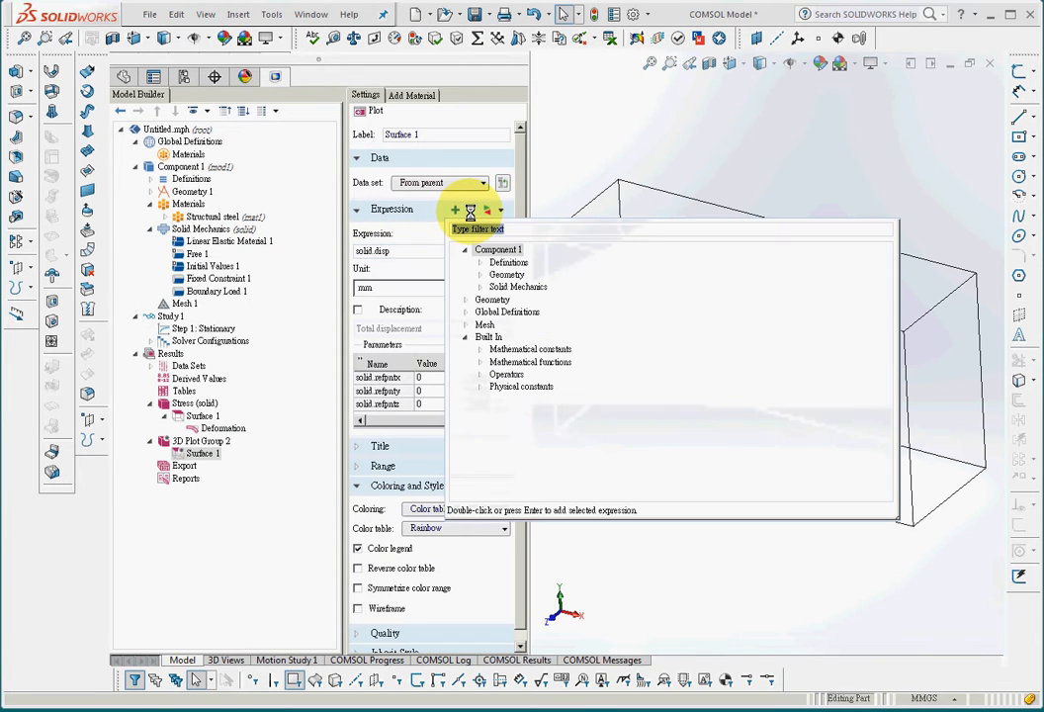
click(478, 287)
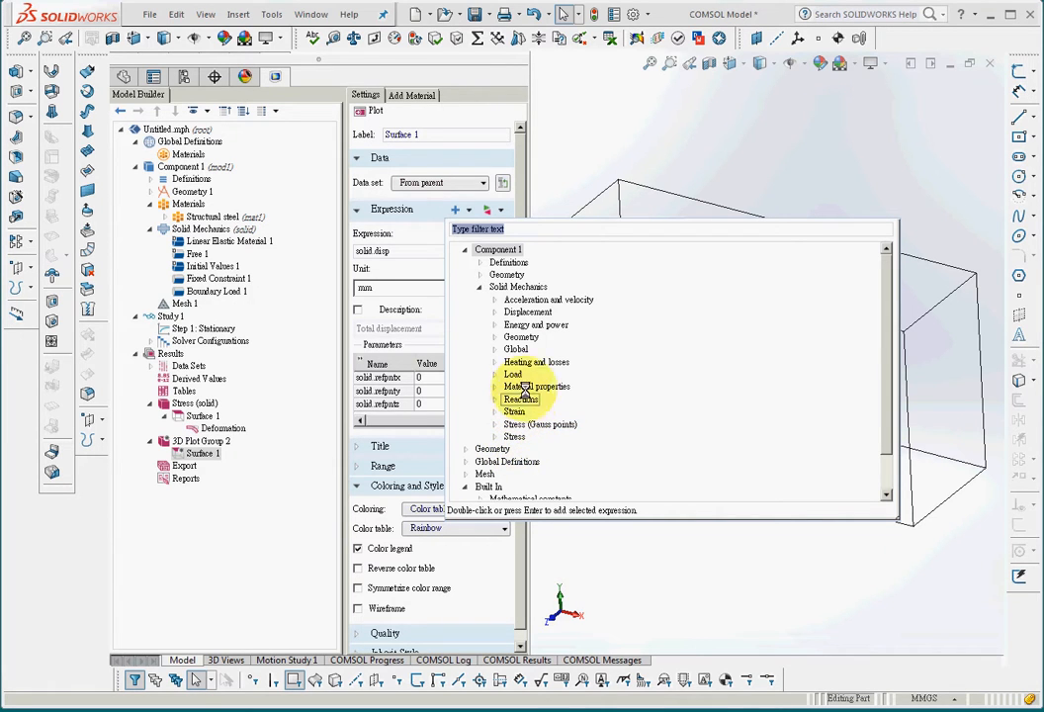
click(494, 311)
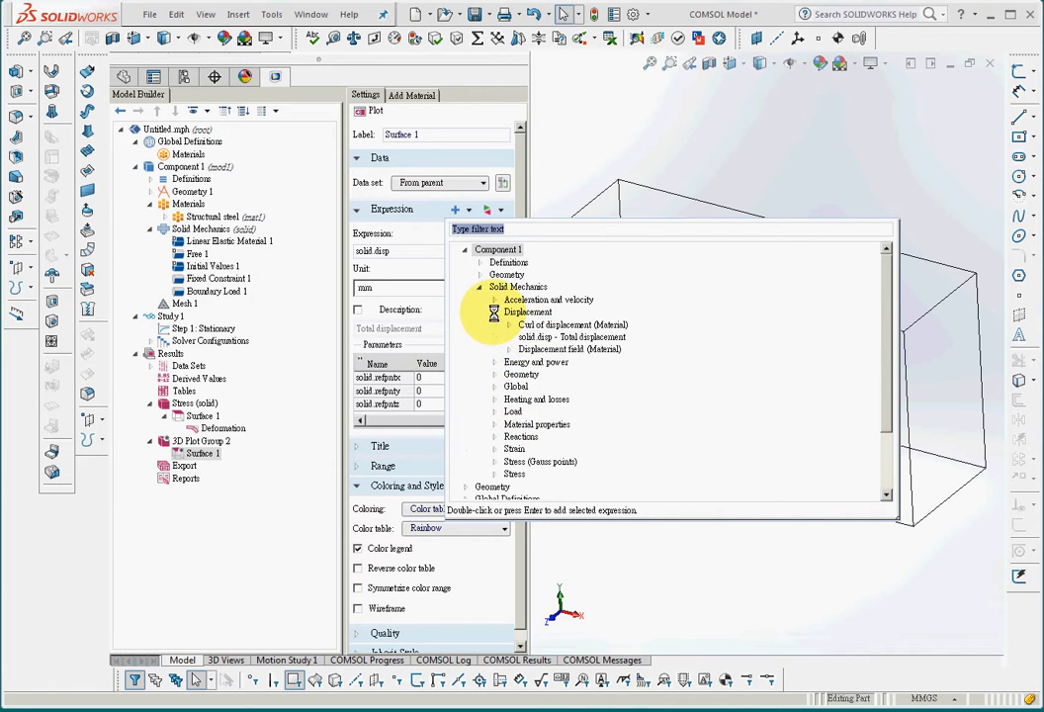
click(508, 349)
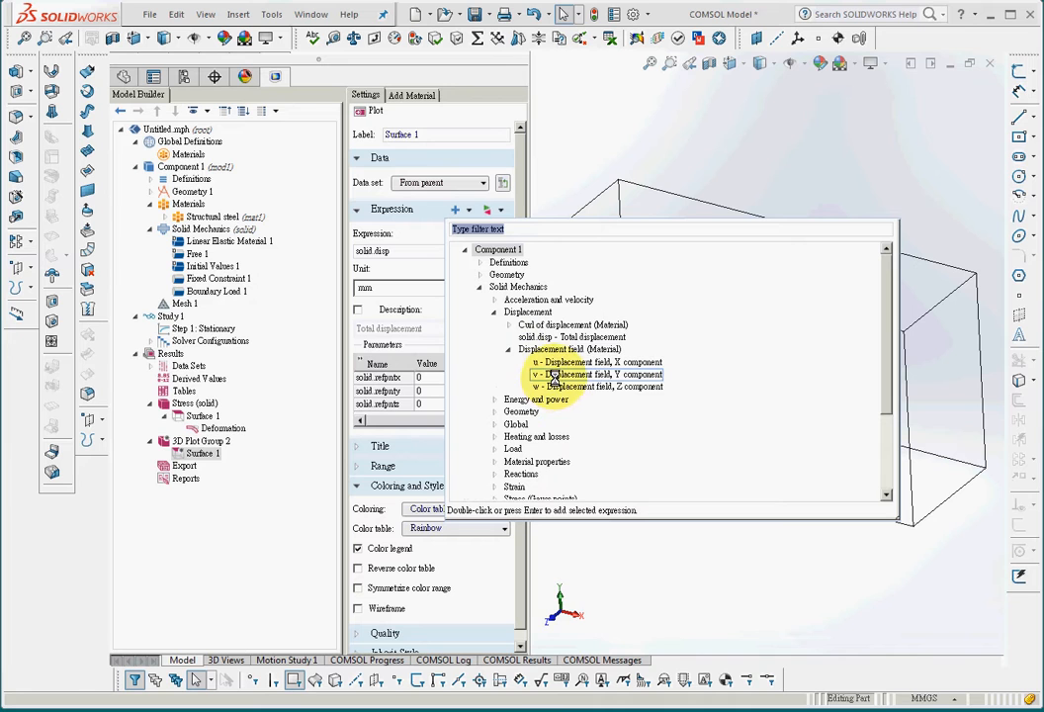
click(508, 324)
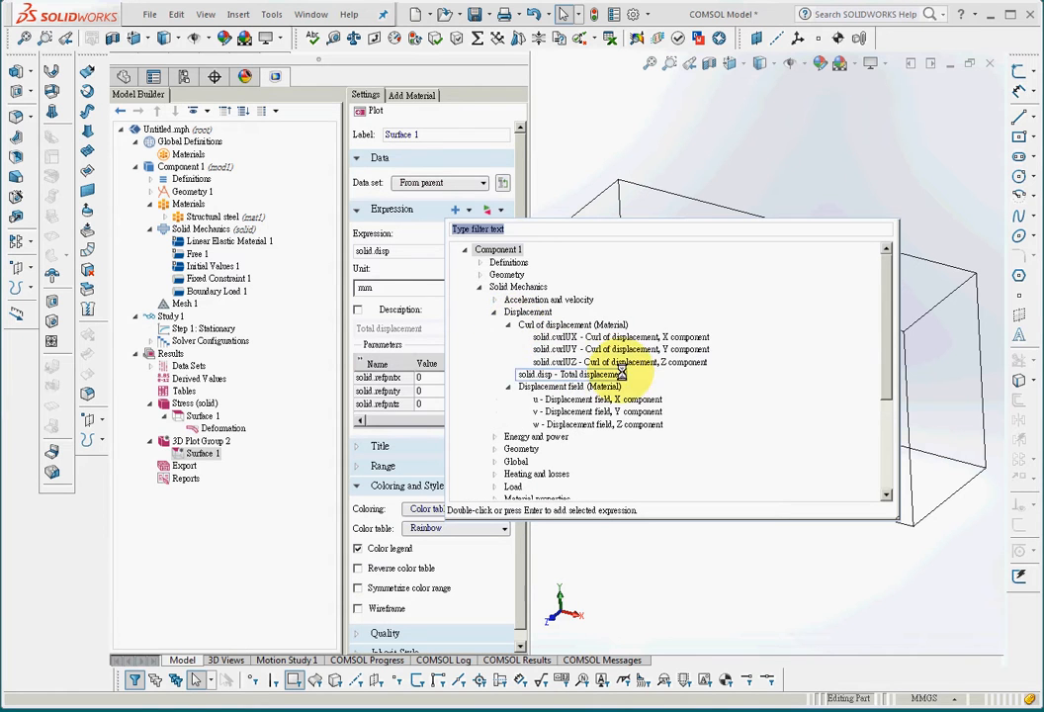
click(494, 299)
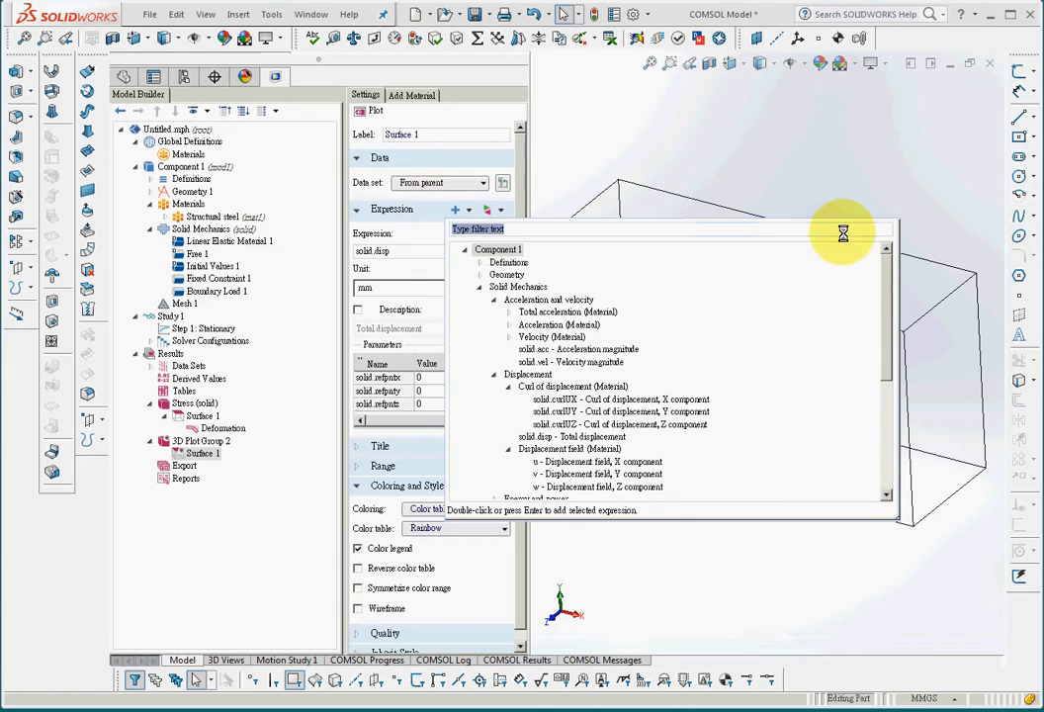
click(770, 182)
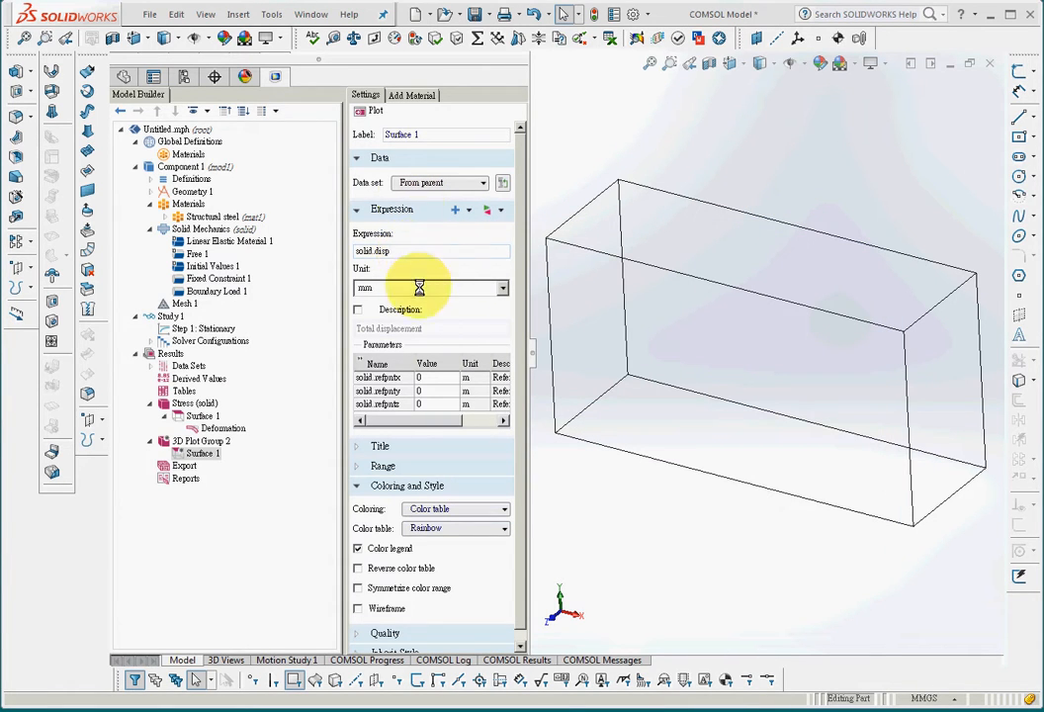
- Plot the solid.disp surface in 3D Plot Group 2 and add a Deformation to it
click(372, 111)
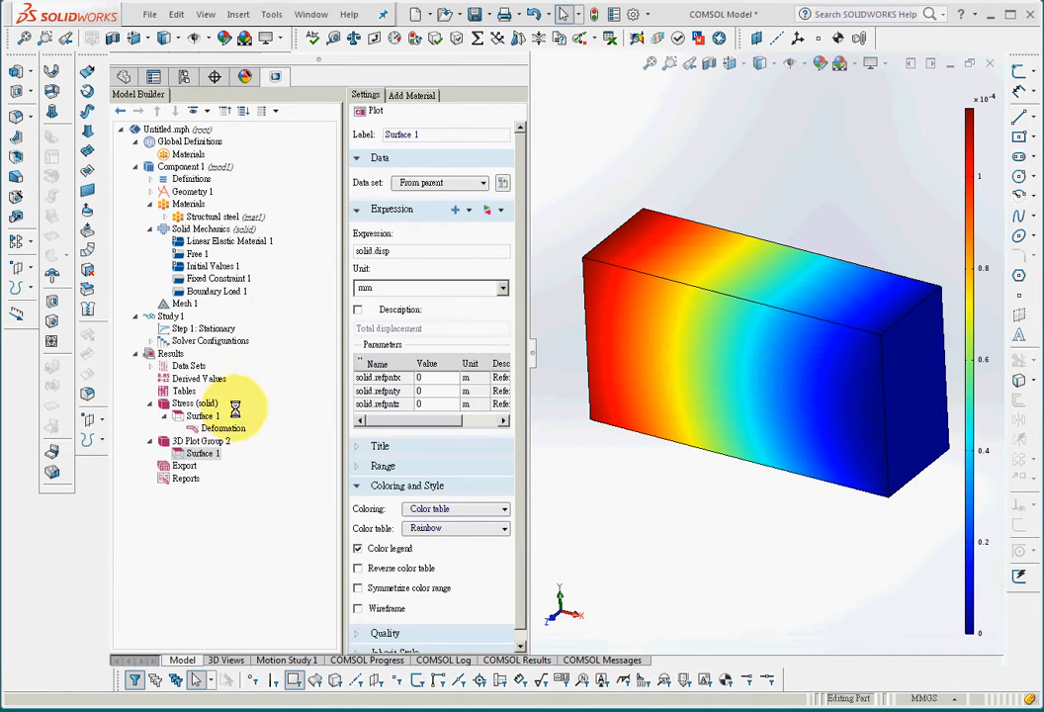
click(224, 428)
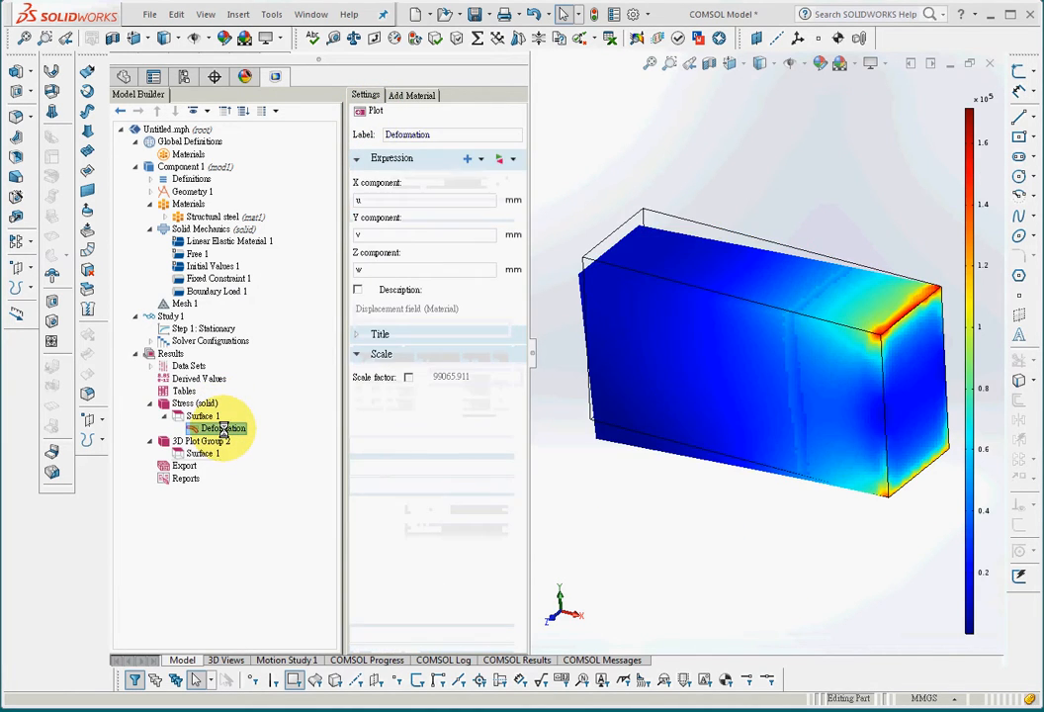
click(202, 453)
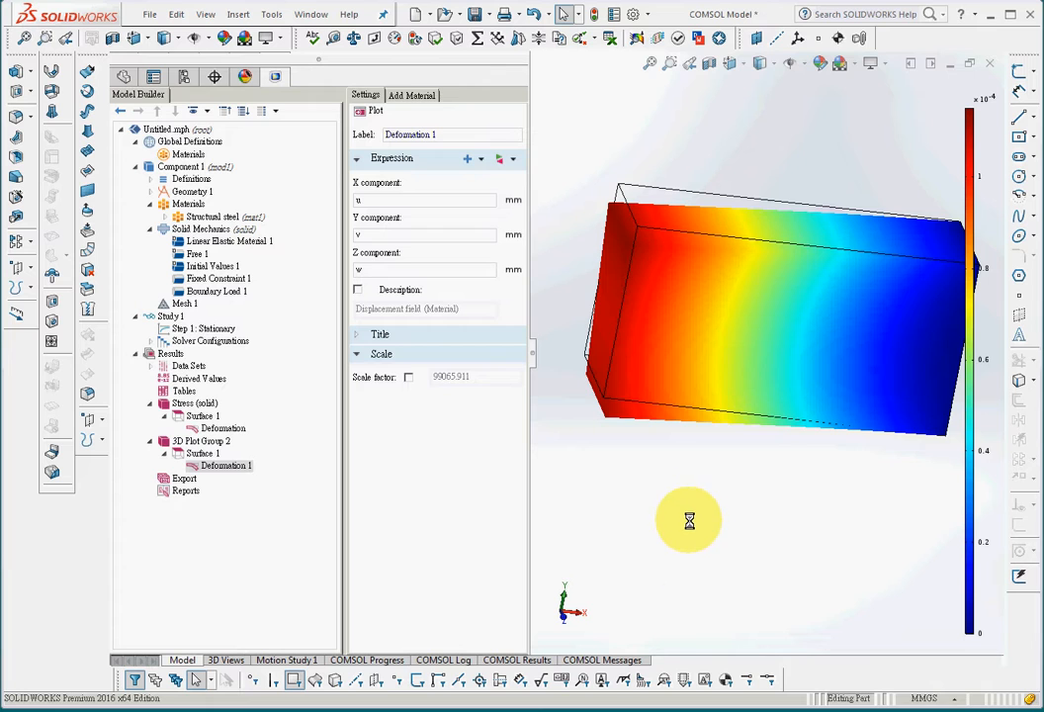
- Add a Point Evaluation of solid.disp and evaluate it at the two upper corners of the block's -X end face
click(188, 381)
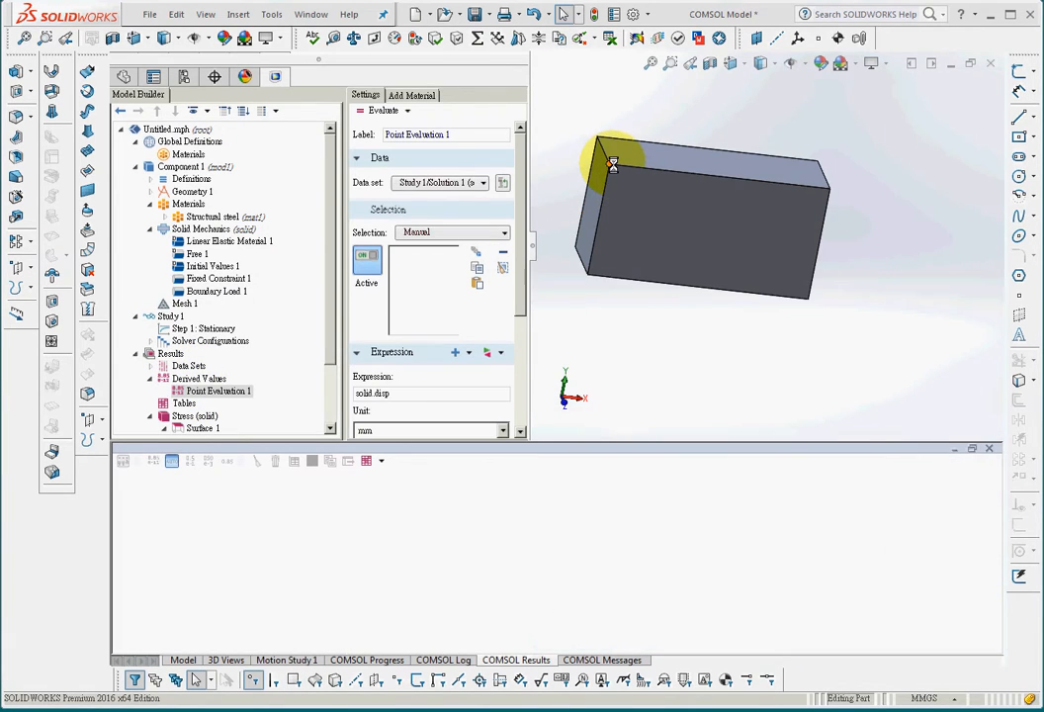
click(613, 164)
click(599, 138)
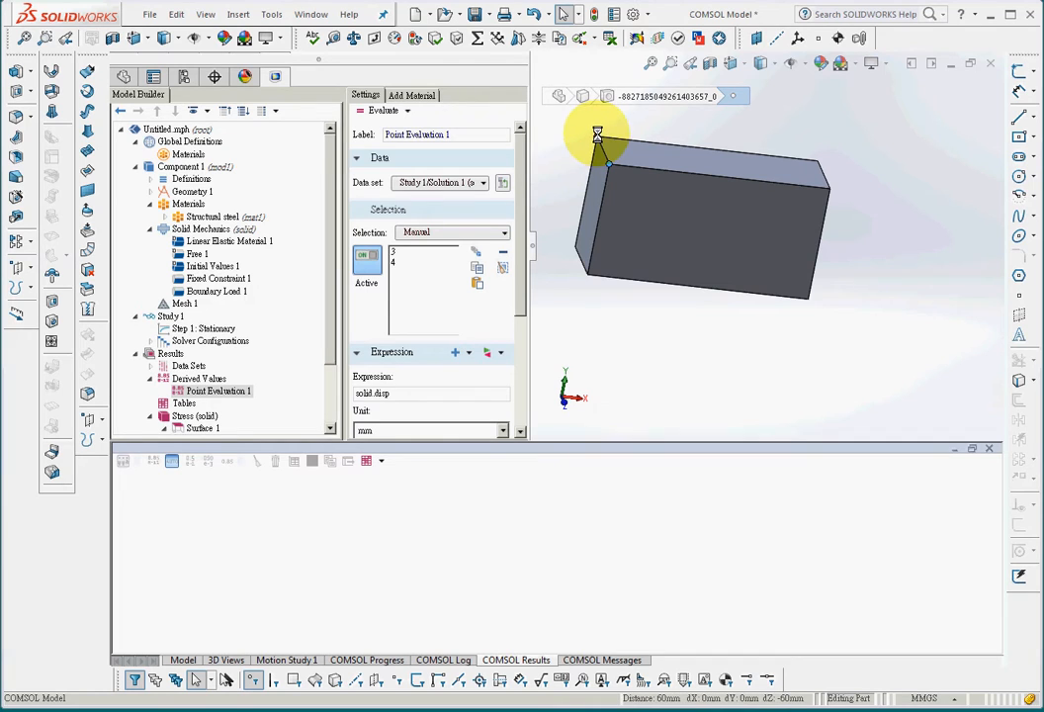
click(373, 110)
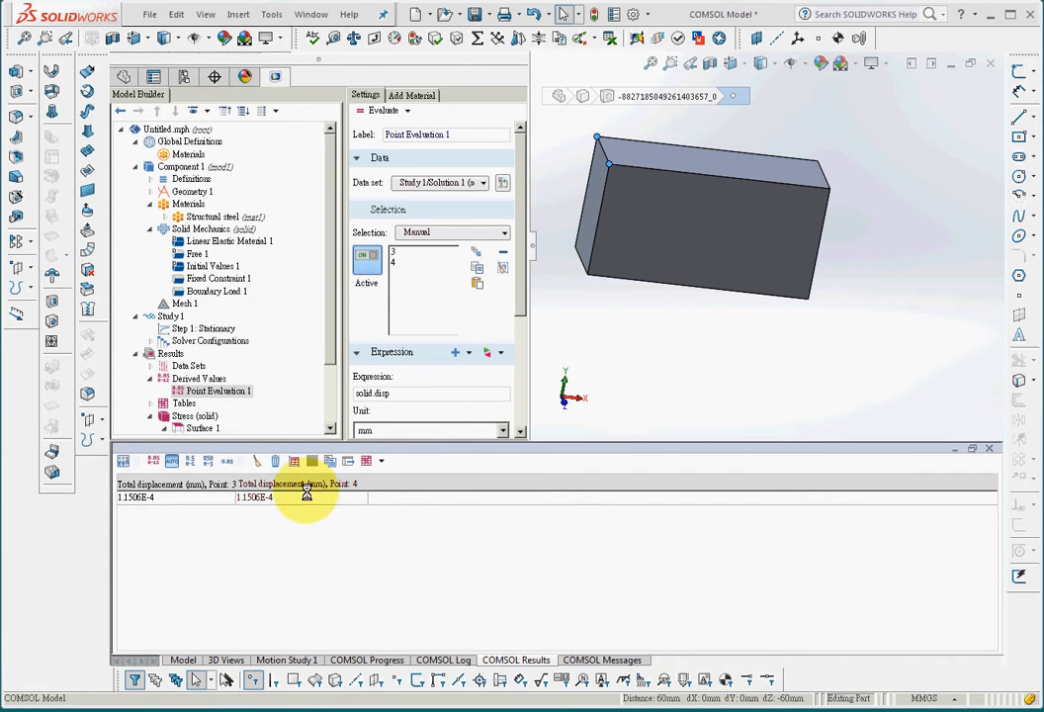
- Add a Surface Average of solid.disp and evaluate it over the block's end face on the -X side
click(205, 379)
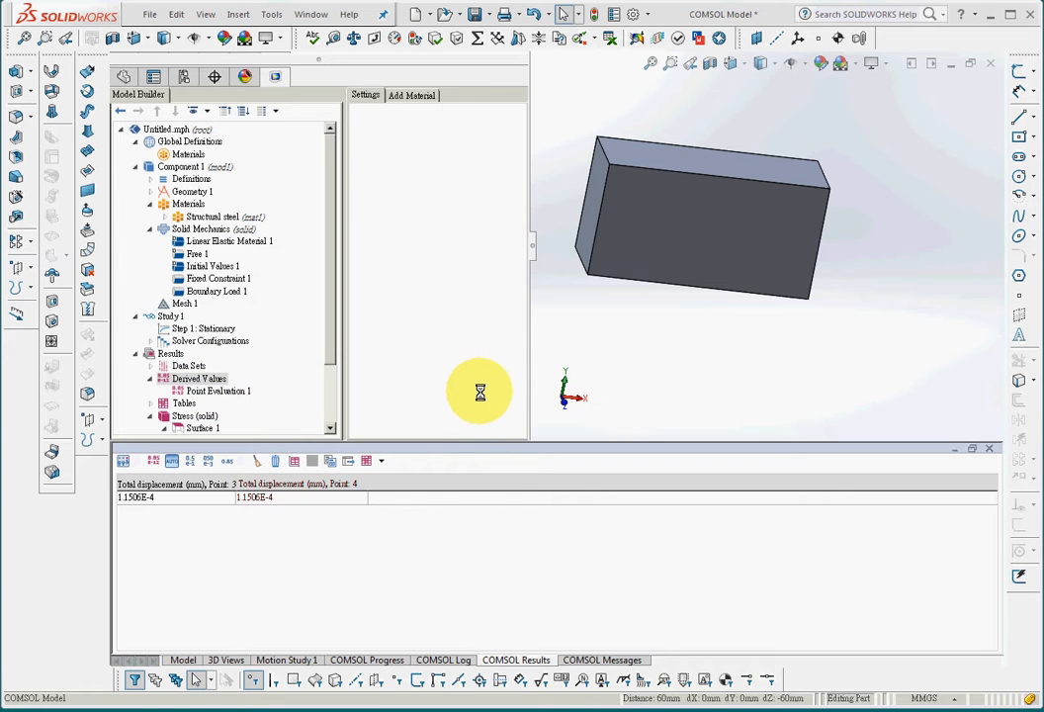
click(590, 212)
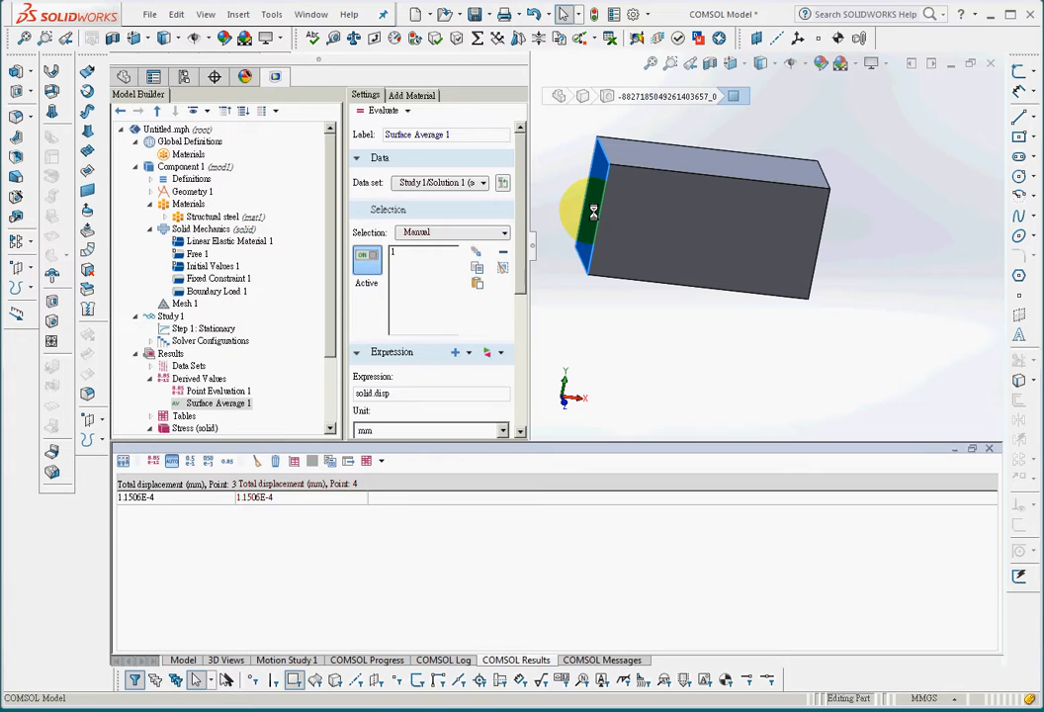
click(377, 111)
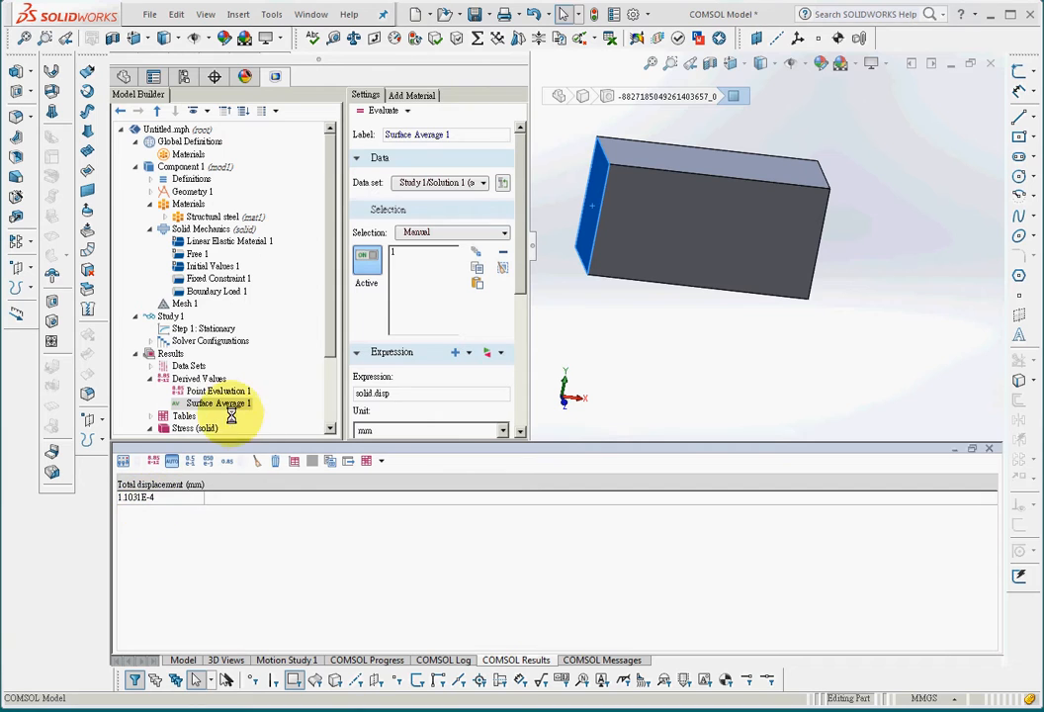
click(199, 380)
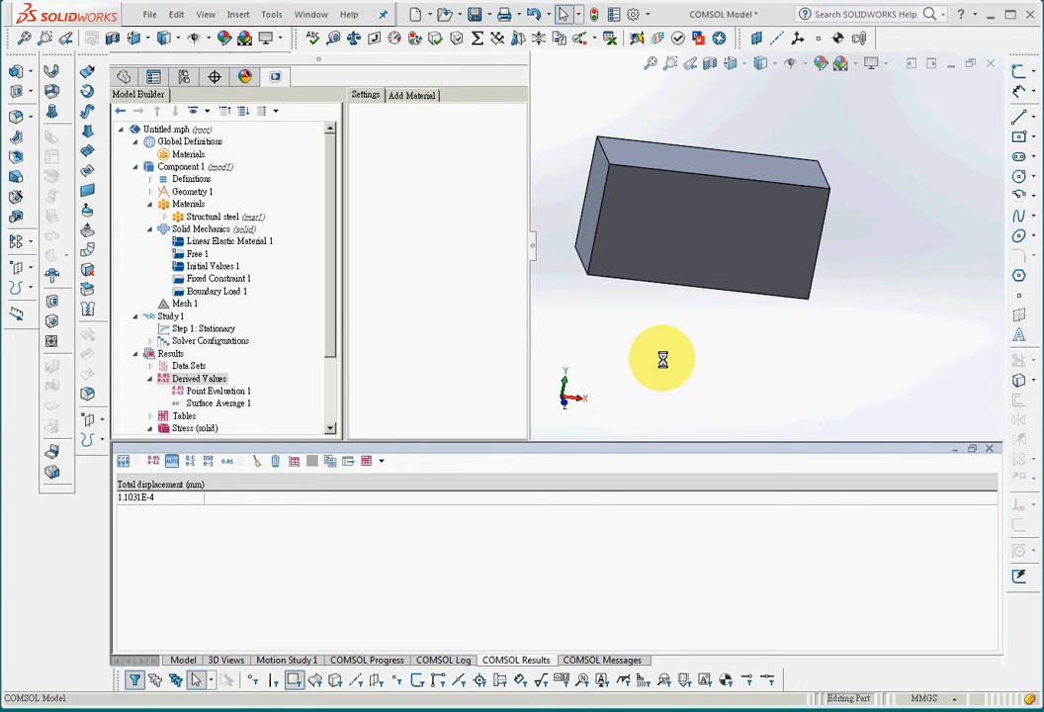
scroll(338, 366, down, 3)
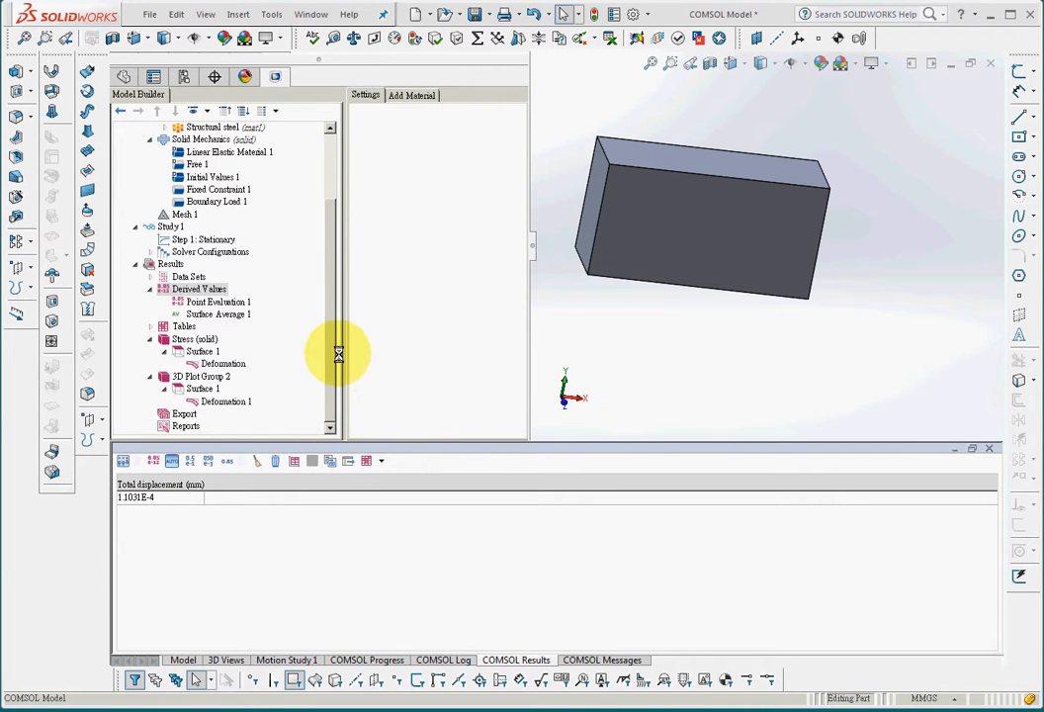
mouse_move(331, 356)
mouse_down()
mouse_move(328, 342)
mouse_move(329, 377)
mouse_up()
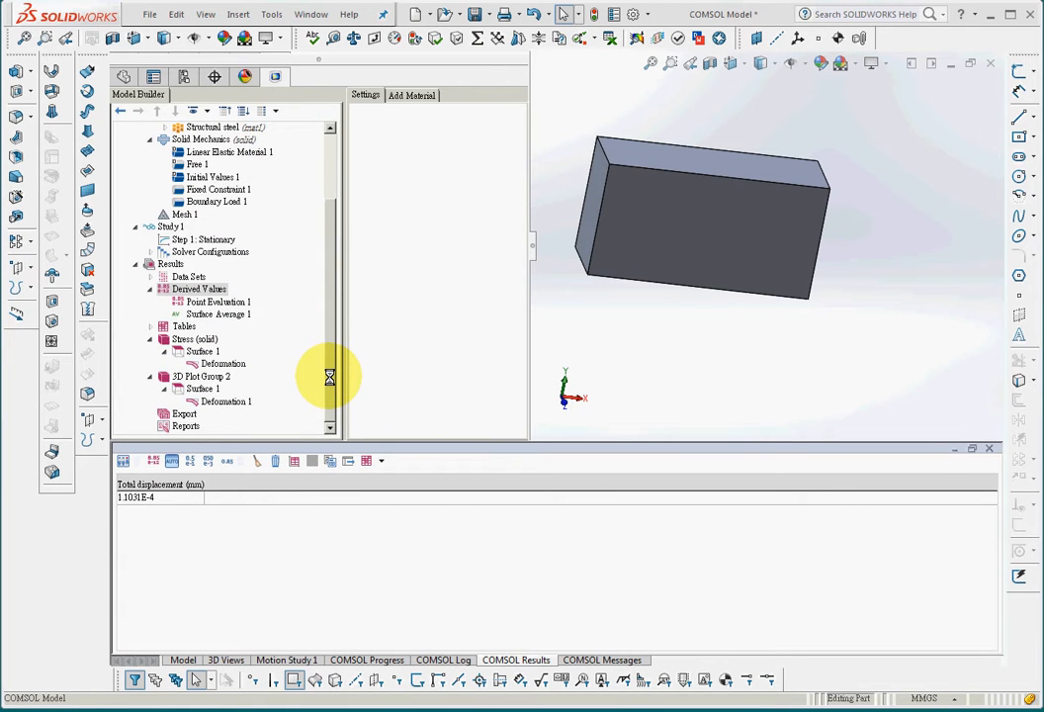
mouse_move(329, 377)
mouse_down()
mouse_move(334, 310)
mouse_move(340, 363)
mouse_move(334, 296)
mouse_move(340, 371)
mouse_up()
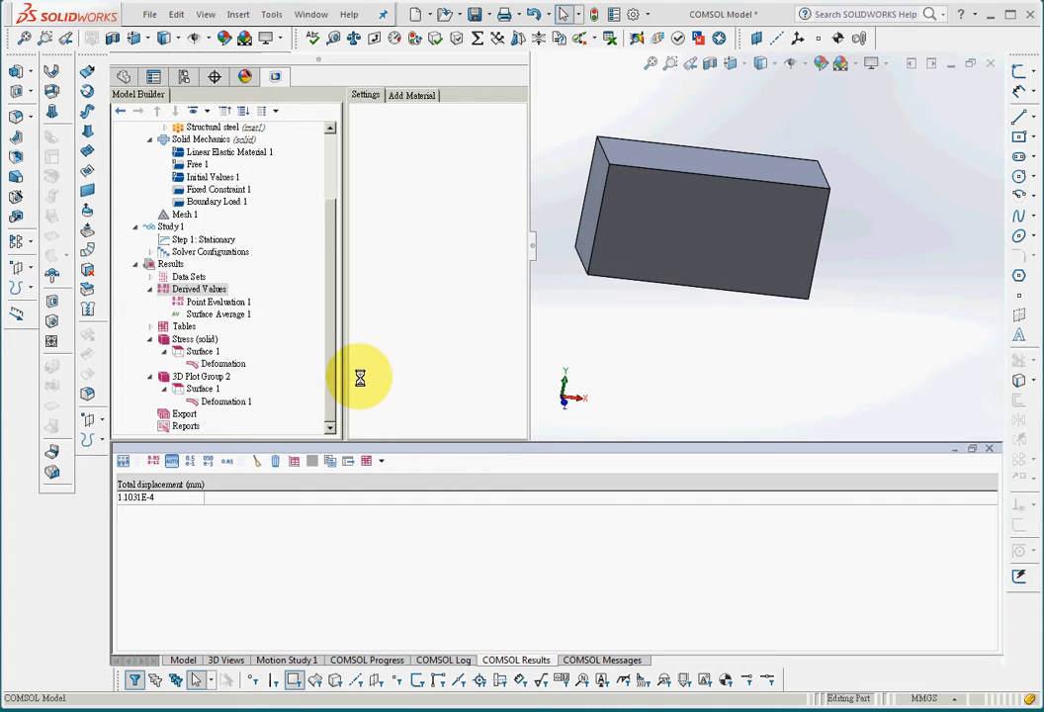
drag(324, 378, 338, 263)
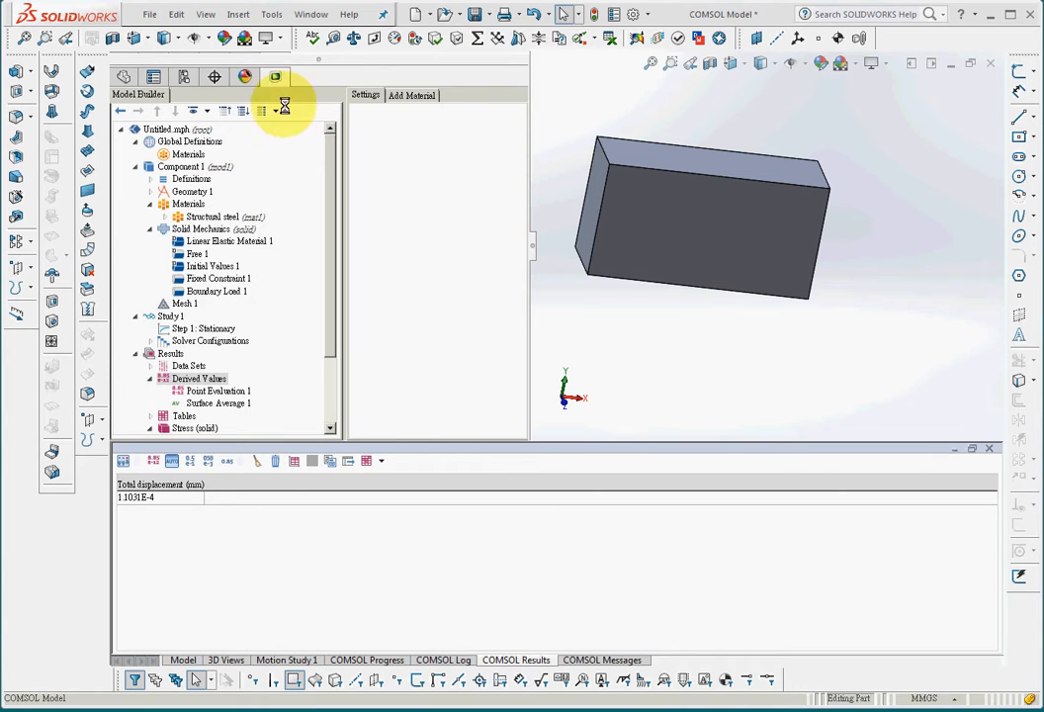
click(271, 13)
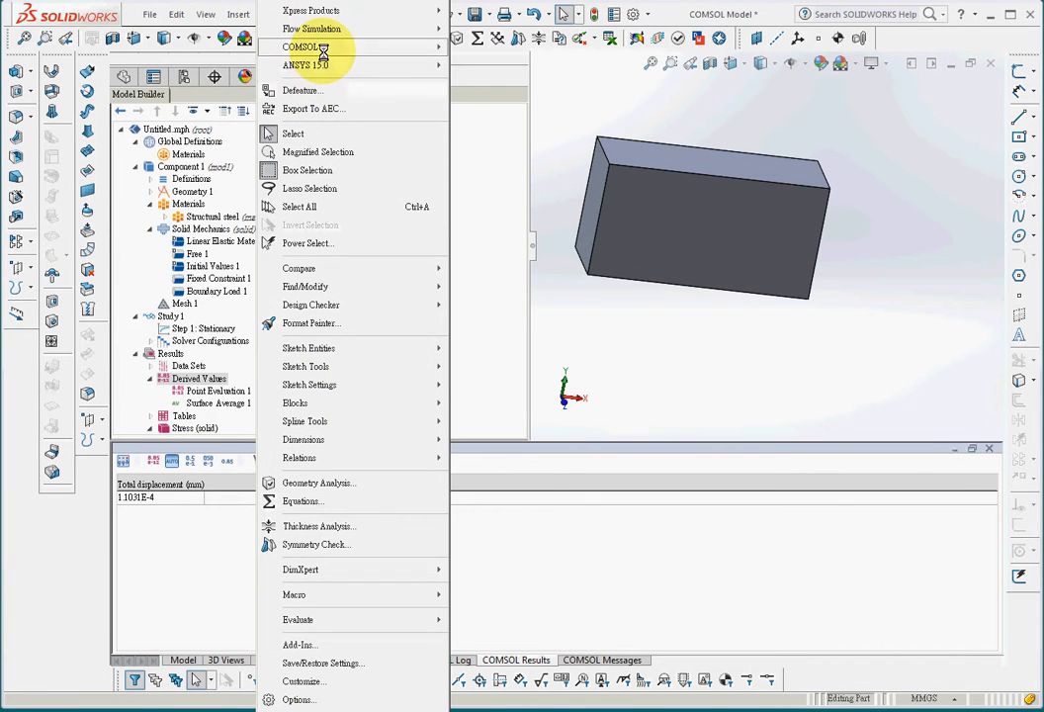
mouse_move(435, 48)
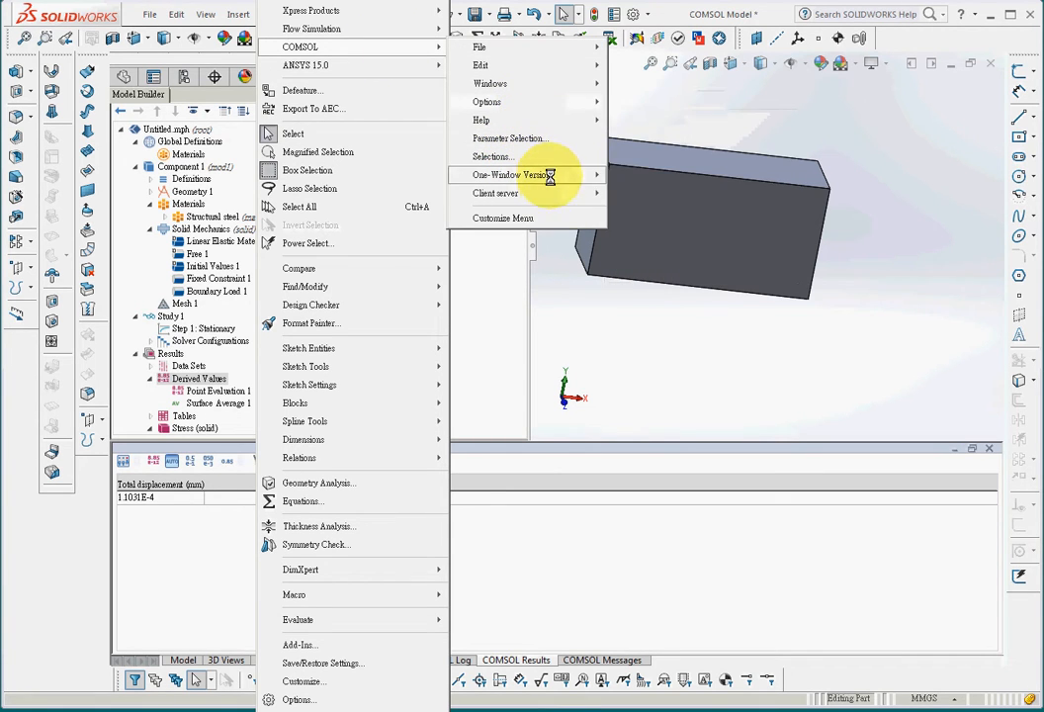
mouse_move(548, 175)
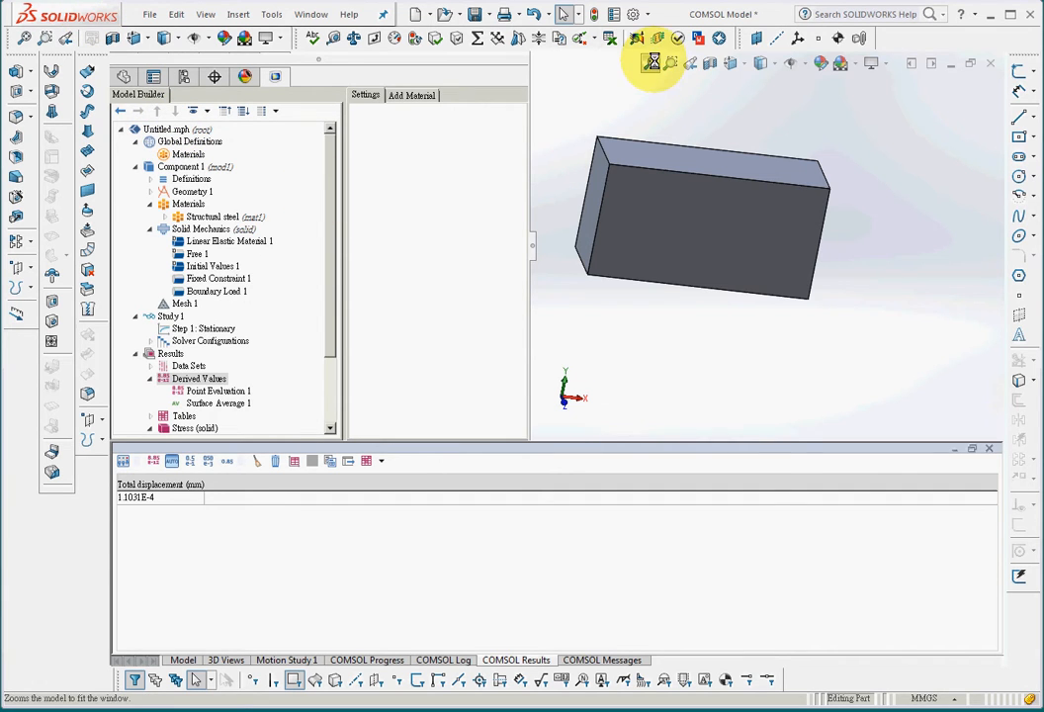
click(649, 63)
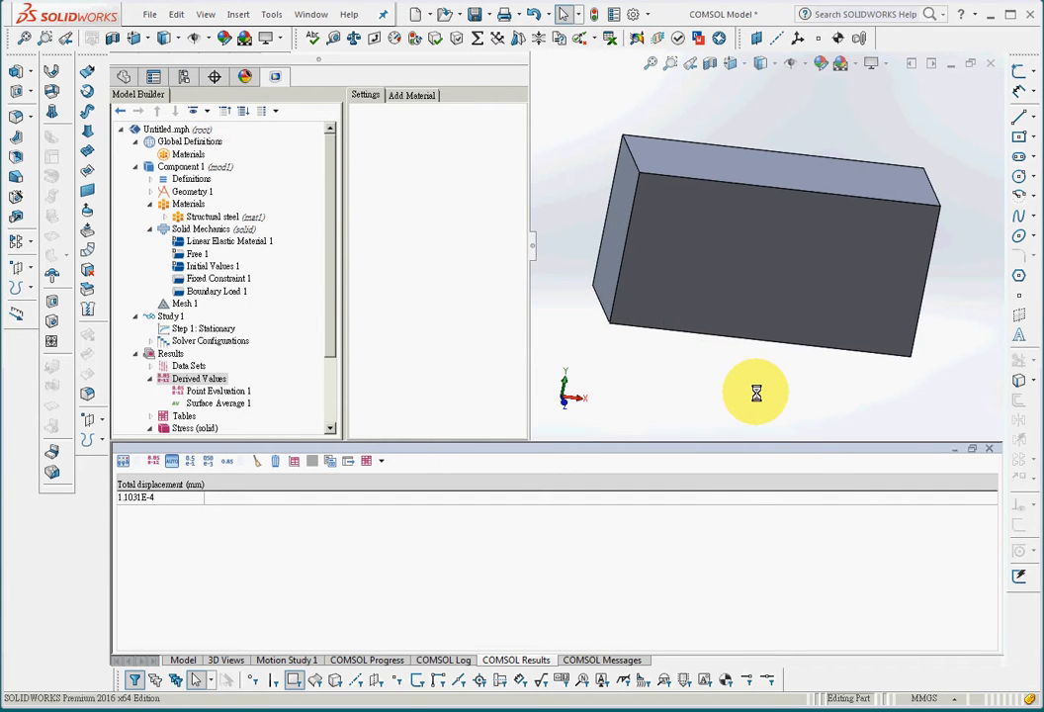